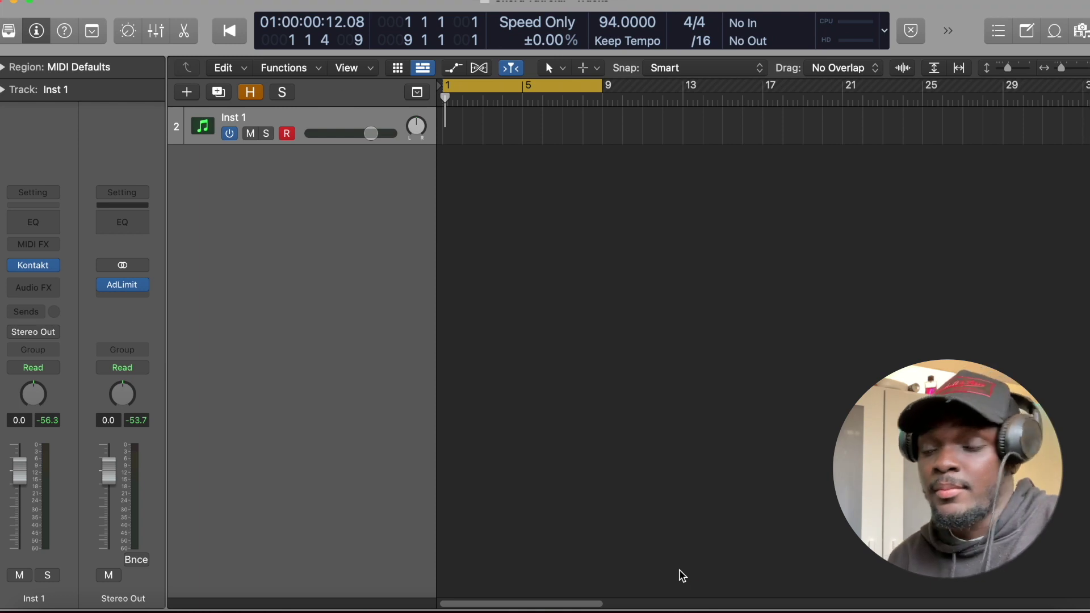
Show the on-screen keyboard and highlight the five notes of the first chord in bar 1 of the piano roll.
key("super+k")
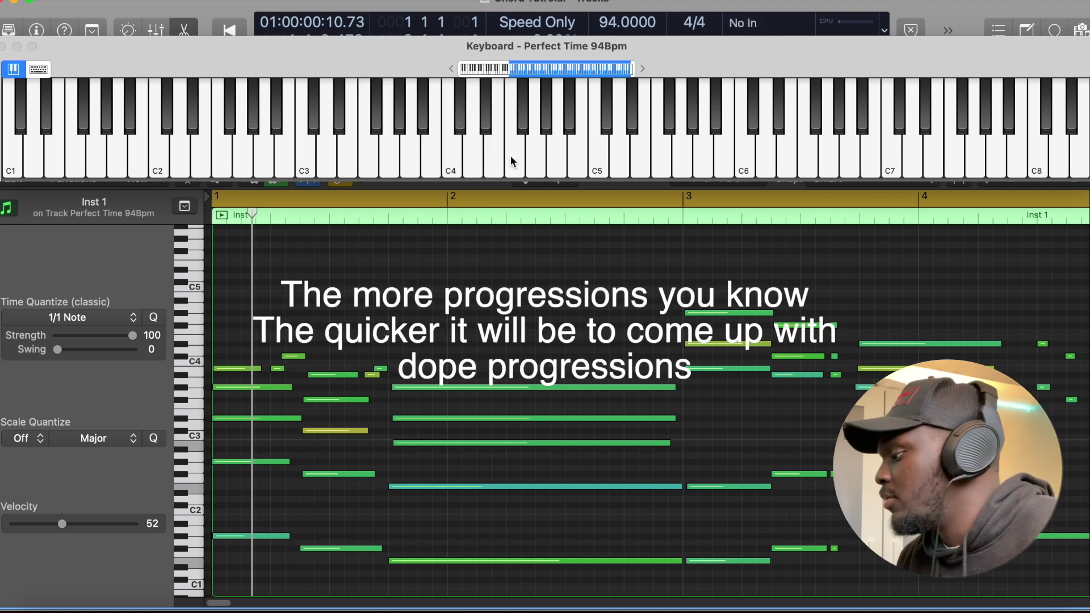
scroll(528, 321, "up", 1)
scroll(528, 320, "left", 3)
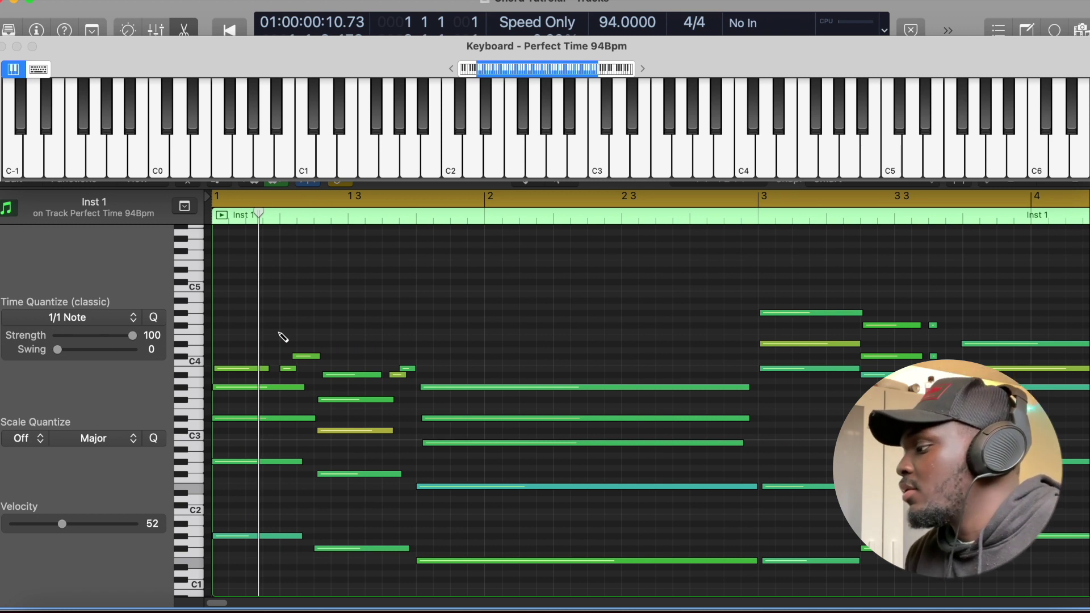
scroll(283, 338, "up", 2)
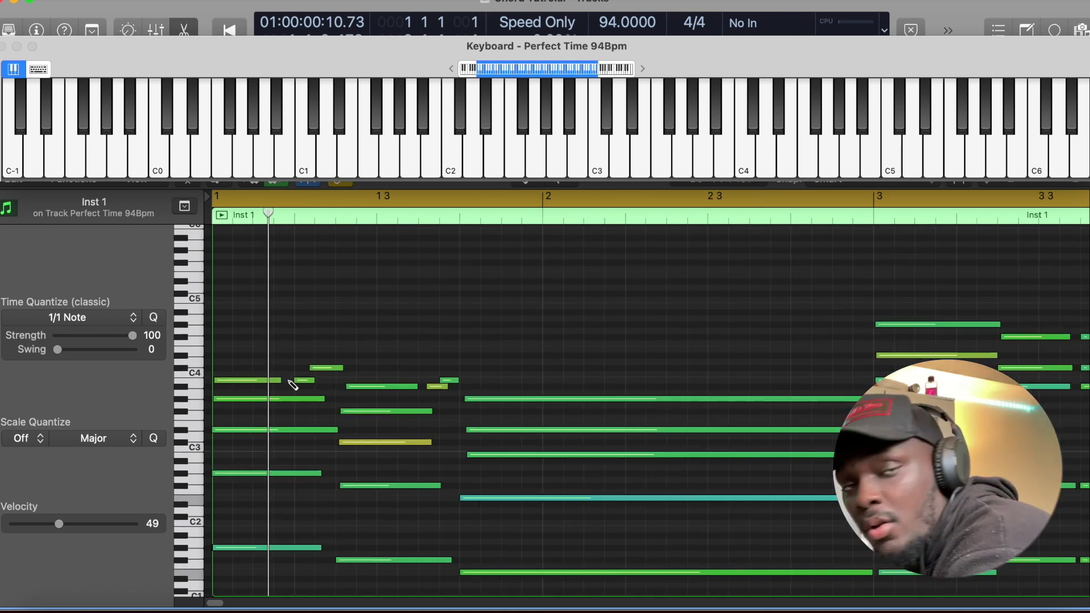
scroll(291, 383, "up", 3)
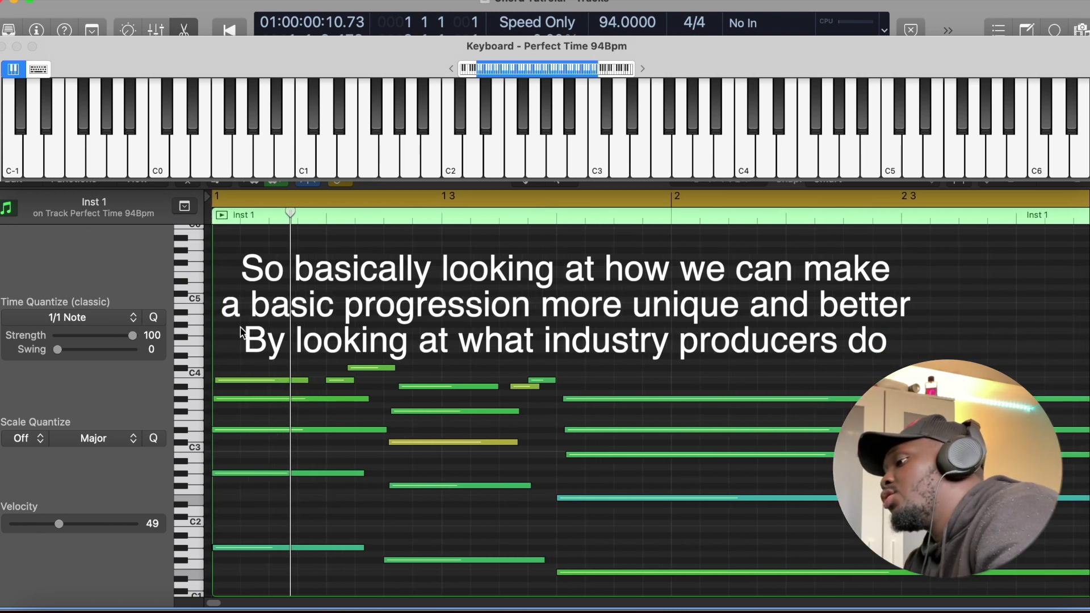
left_click_drag(240, 328, 284, 595)
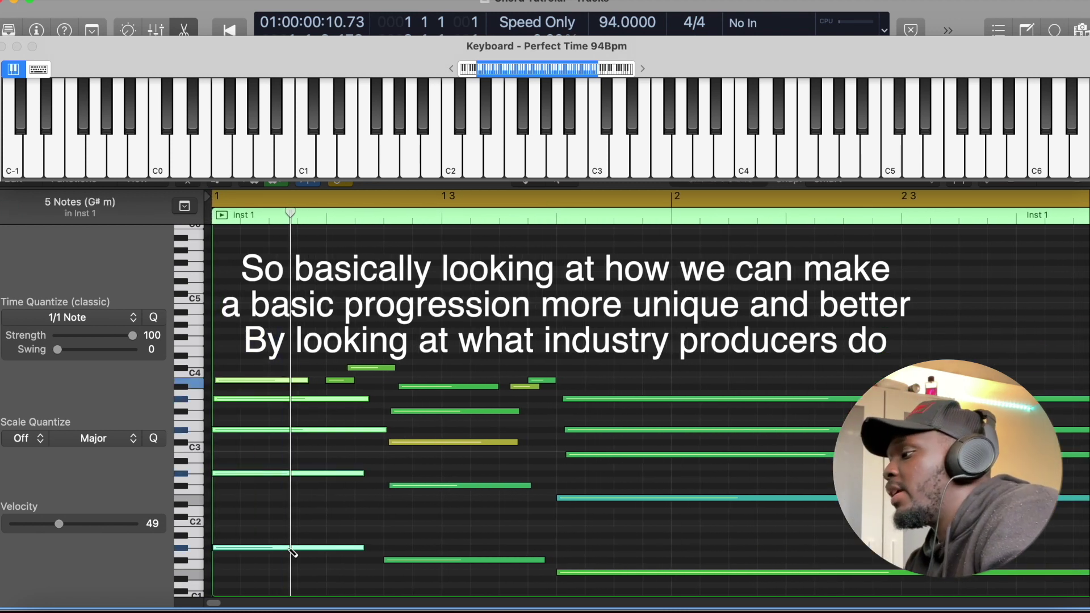
left_click(322, 503)
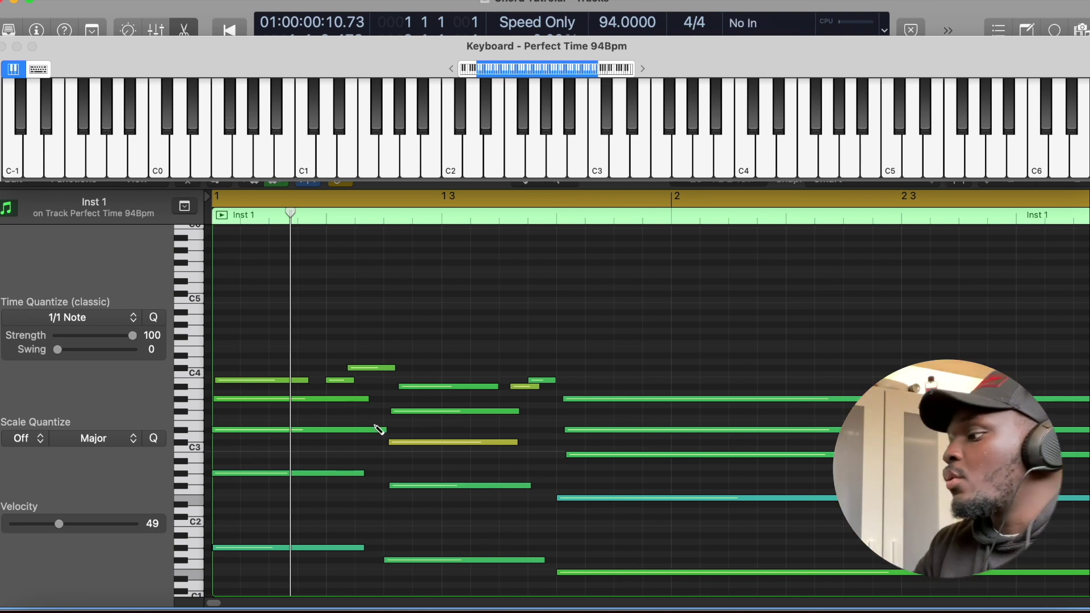
Highlight the notes of the first two chords in bar 1 together to examine them.
scroll(465, 548, "down", 2)
left_click_drag(459, 574, 281, 323)
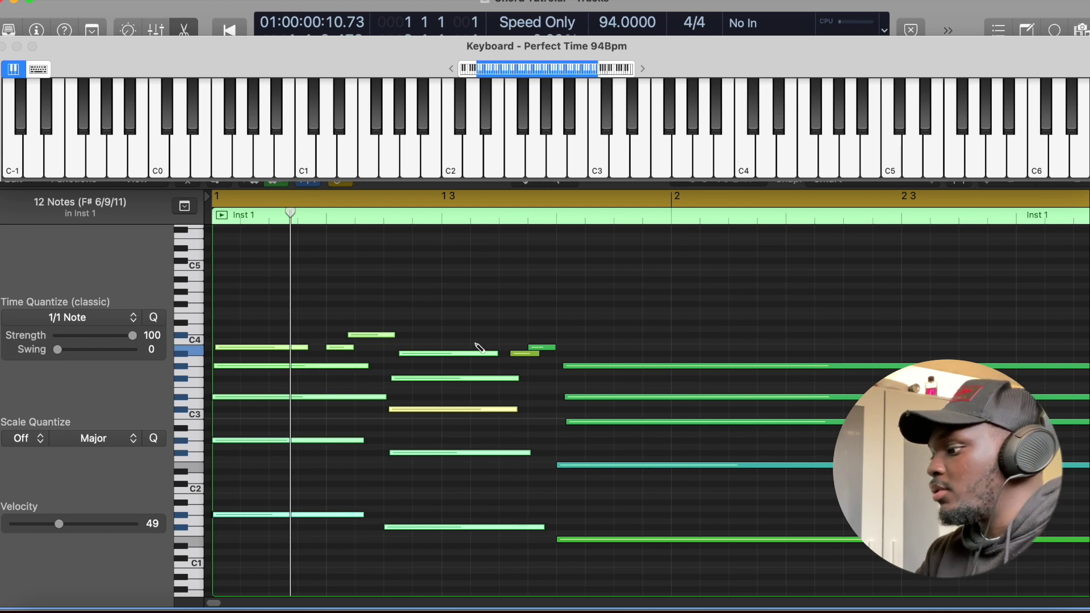
left_click(324, 484)
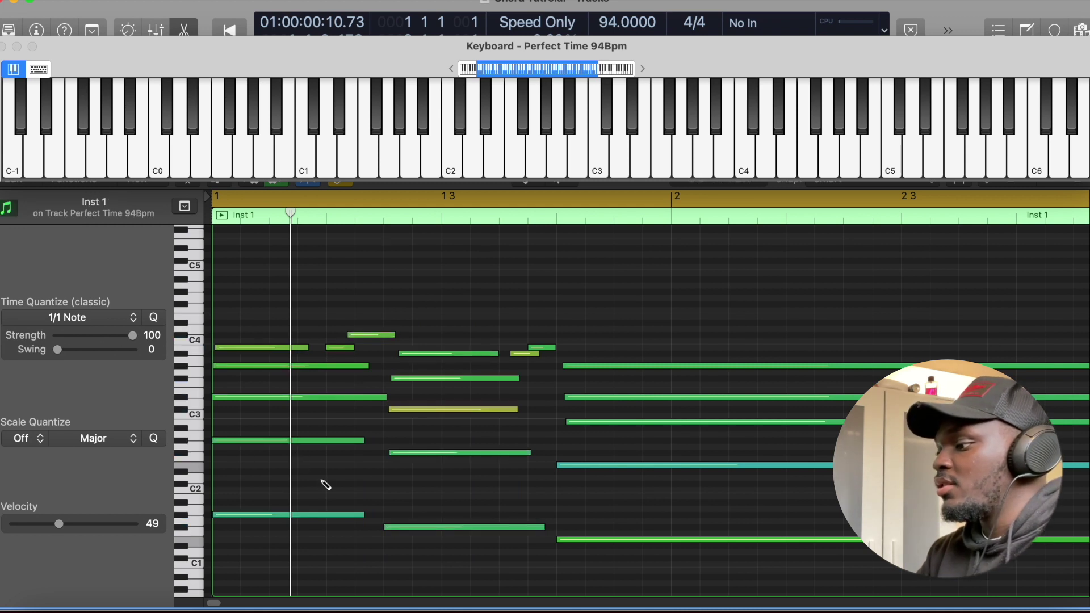
Raise the first chord's middle note and top note by one octave each.
left_click(277, 397)
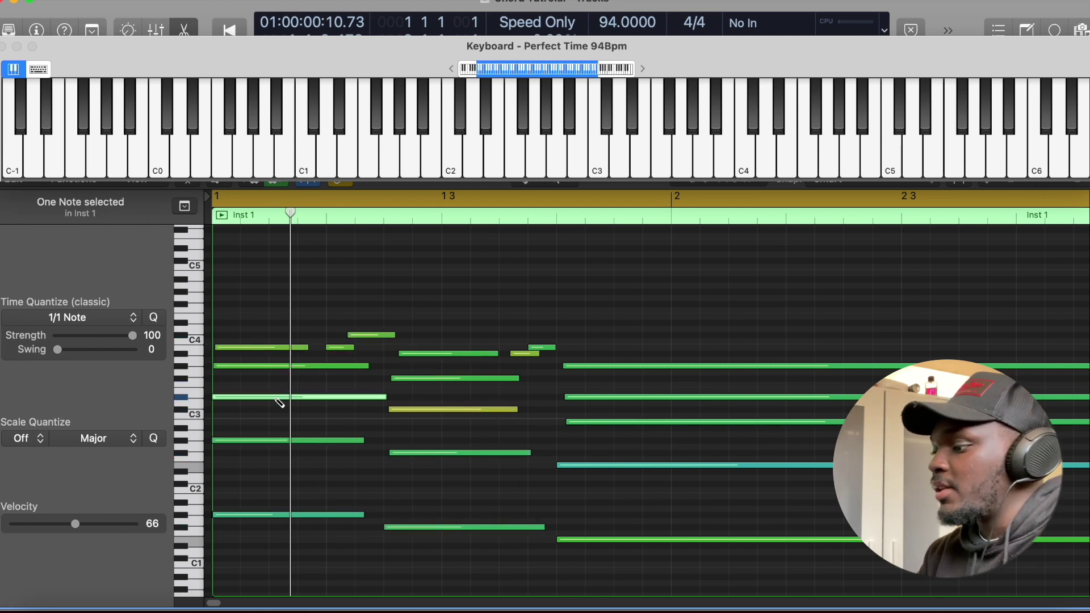
key("alt+shift+Up")
left_click(271, 348)
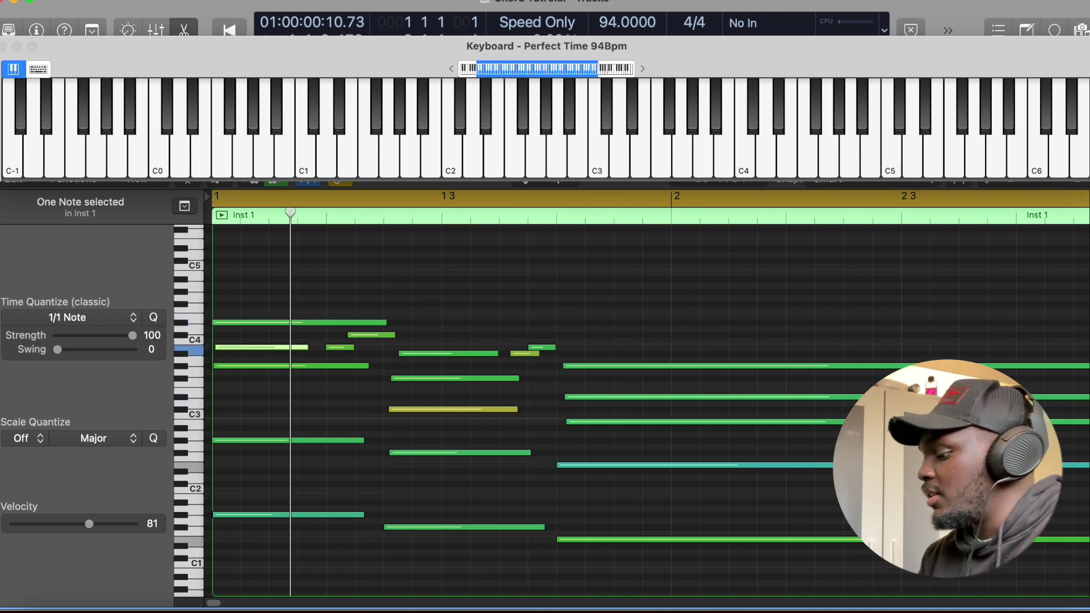
key("alt+shift+Up")
Lower the second chord's top and middle notes by one octave each and play back the voicing.
left_click(441, 354)
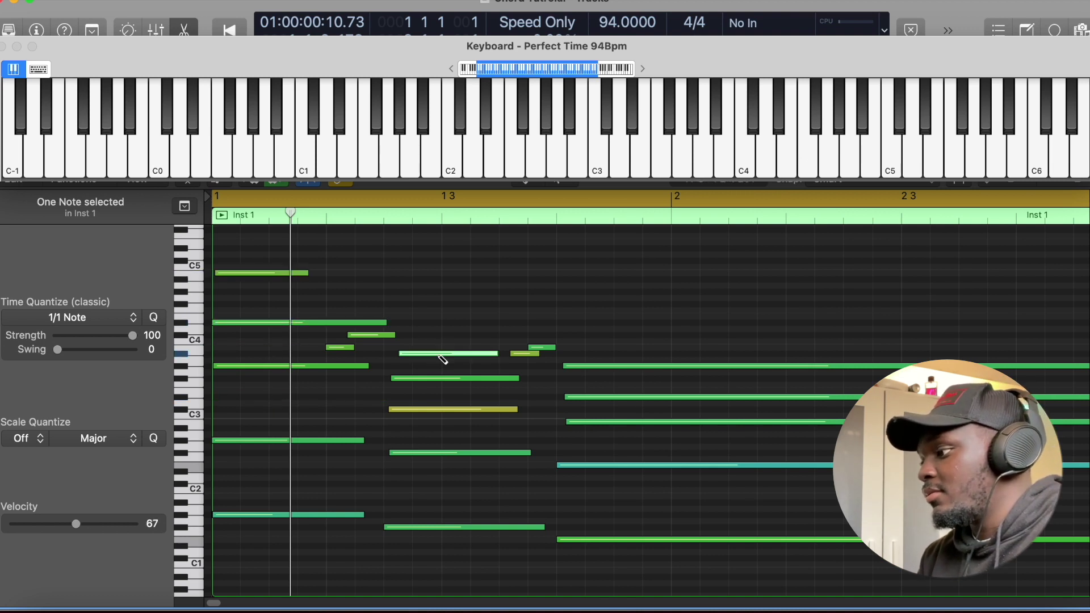
key("alt+shift+Down")
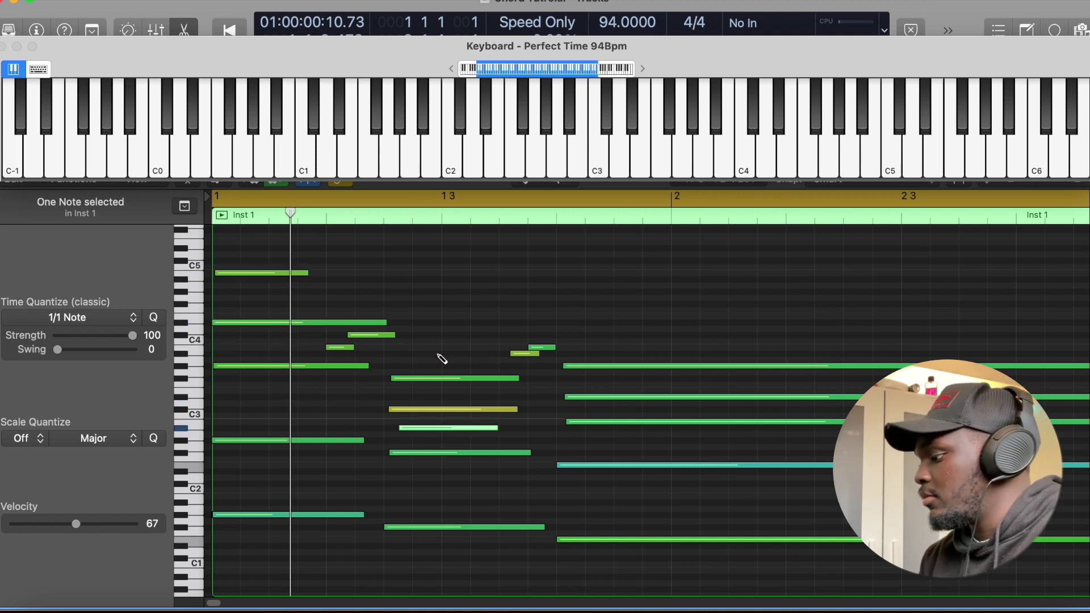
left_click(454, 379)
key("alt+shift+Down")
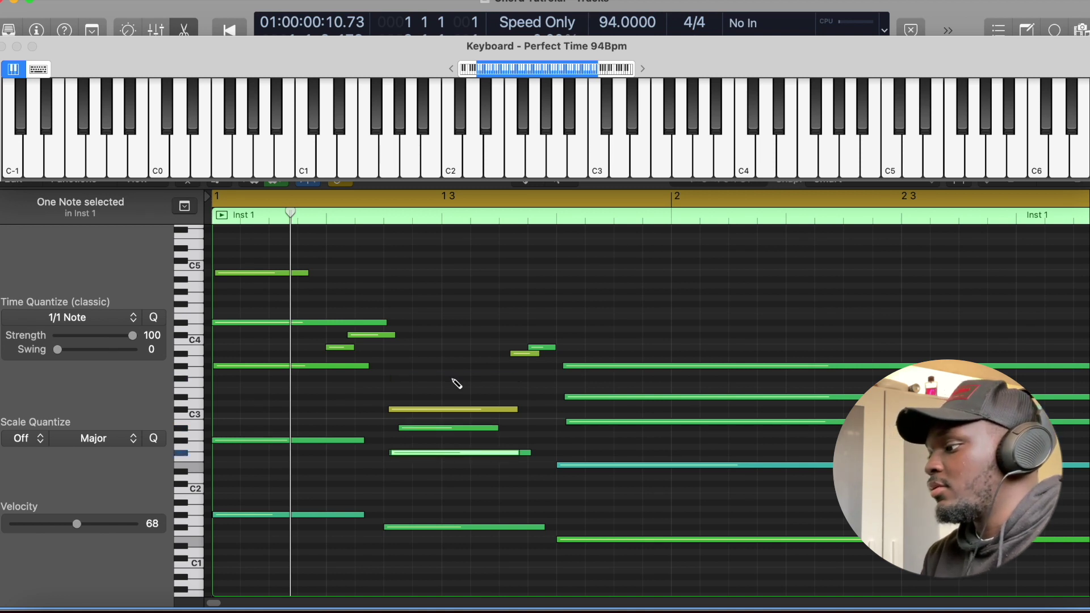
key("alt+shift+Up")
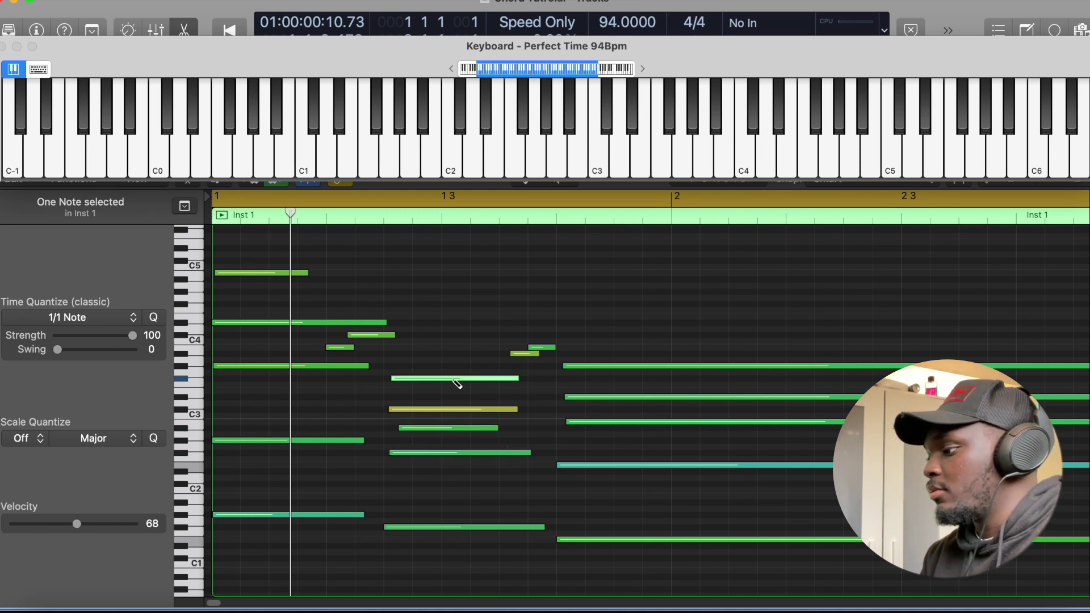
left_click(447, 410)
key("alt+shift+Down")
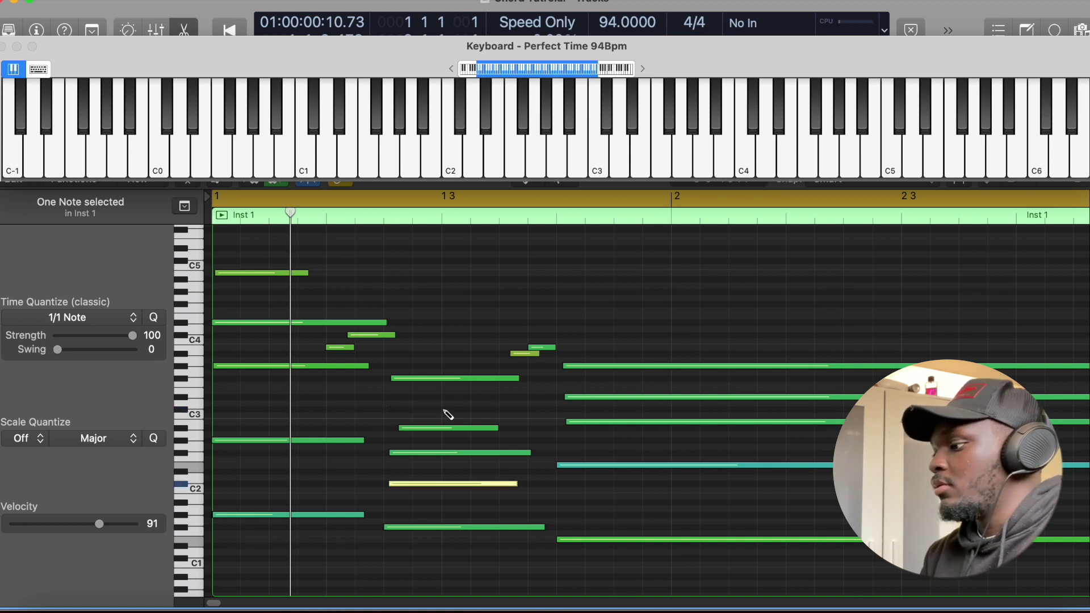
key("space")
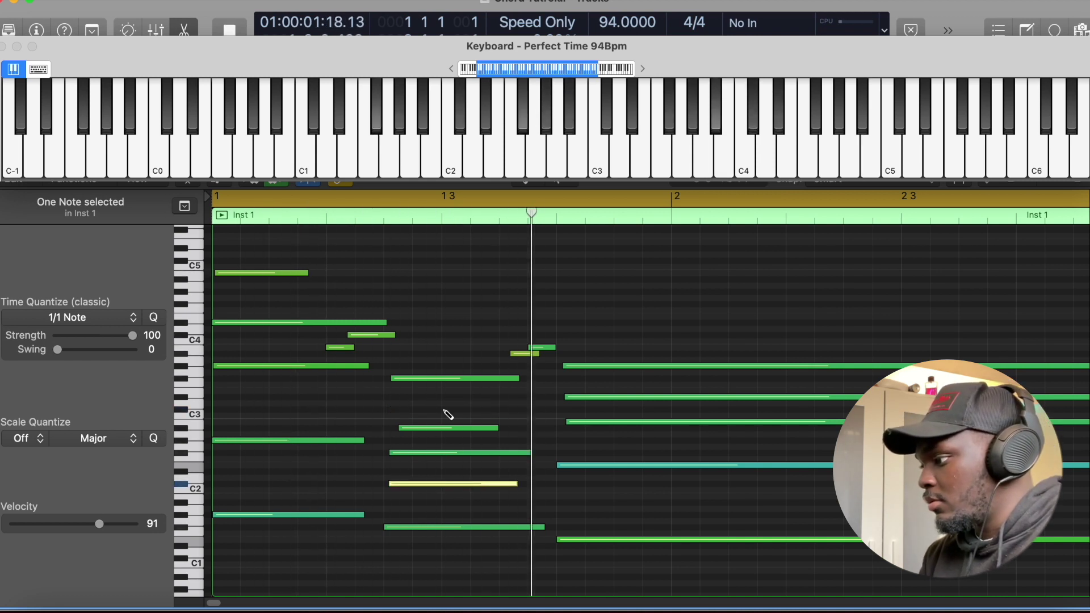
key("space")
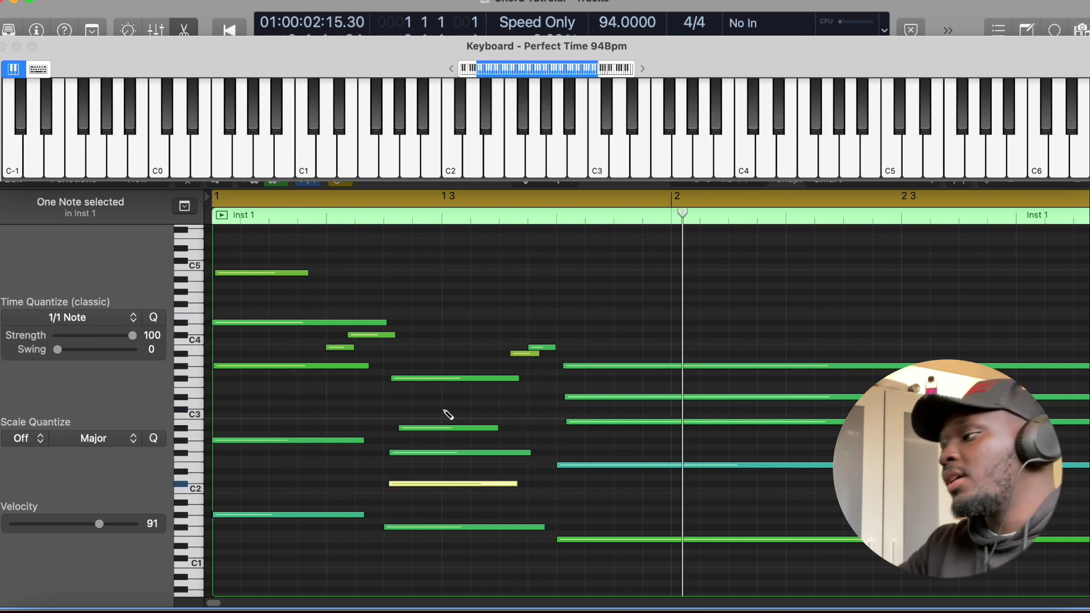
Return the transposed notes of the first two chords to their original octaves.
key("alt+shift+Up")
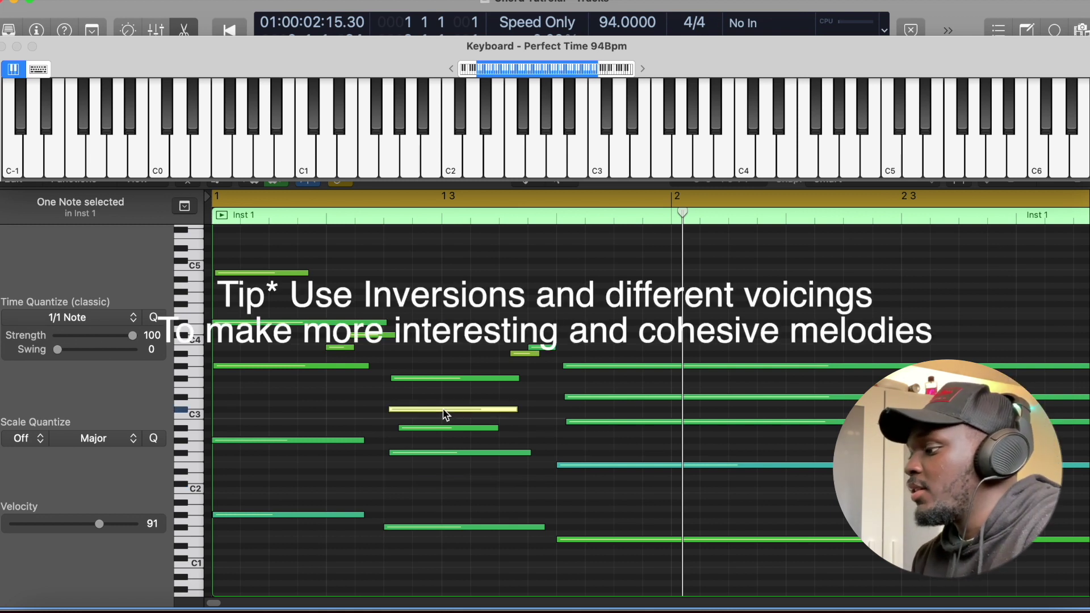
key("Right")
key("Right")
key("alt+shift+Down")
key("alt+shift+Up")
key("Right")
key("alt+shift+Up")
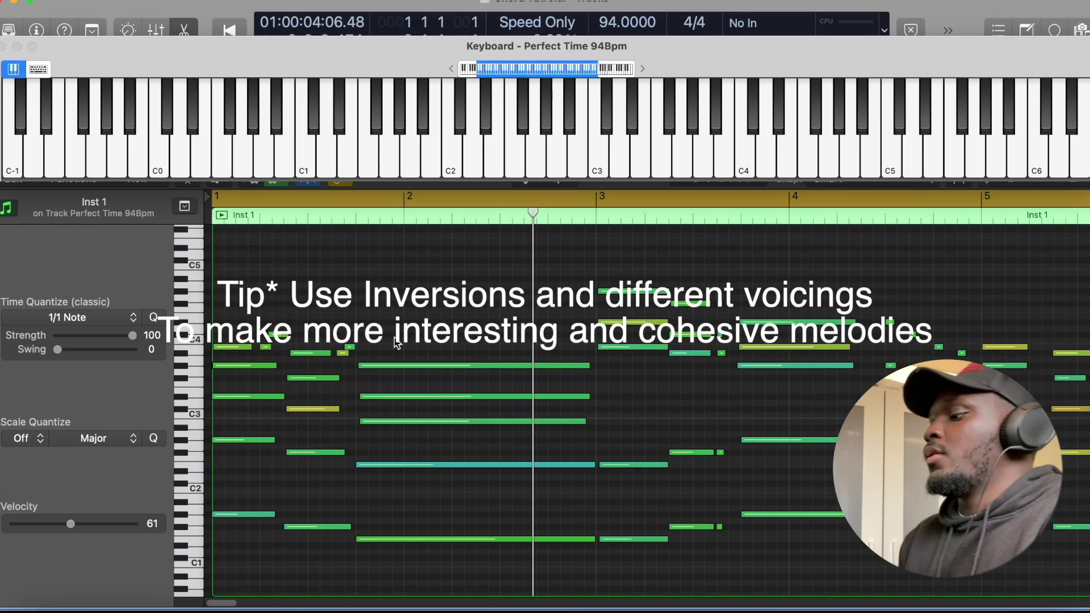
Raise the middle note of the sustained bar 2 chord by one octave and compare its upper notes with the first chord's.
left_click_drag(397, 342, 402, 569)
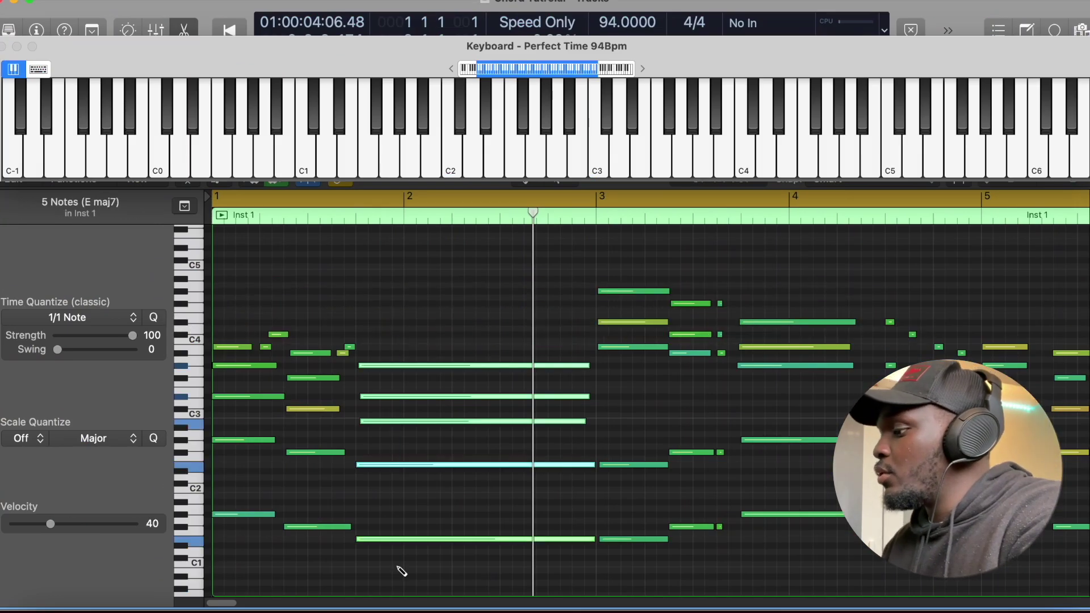
left_click(448, 439)
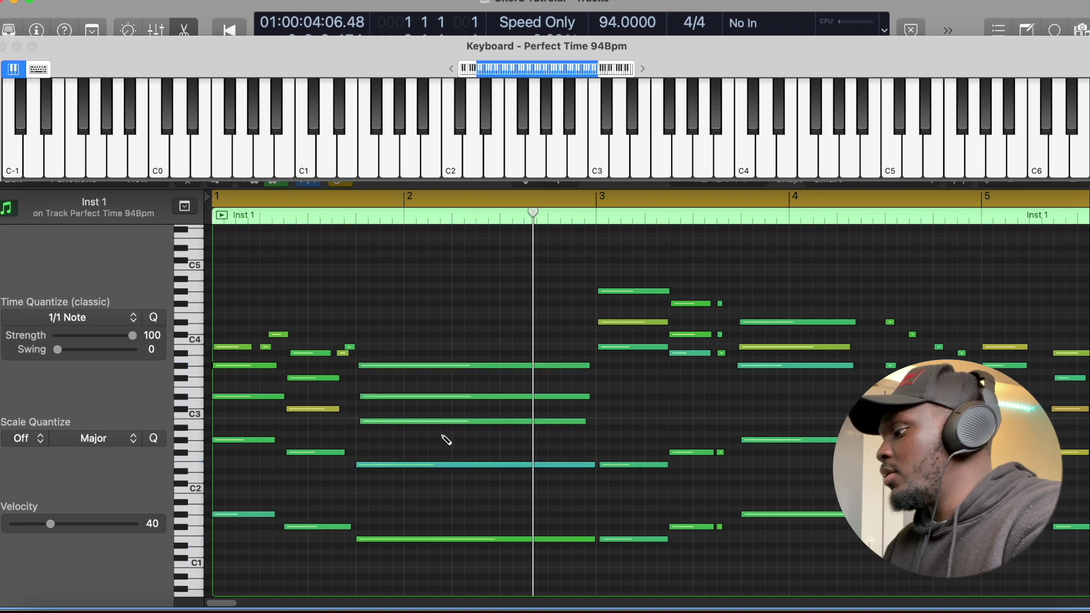
left_click(395, 424)
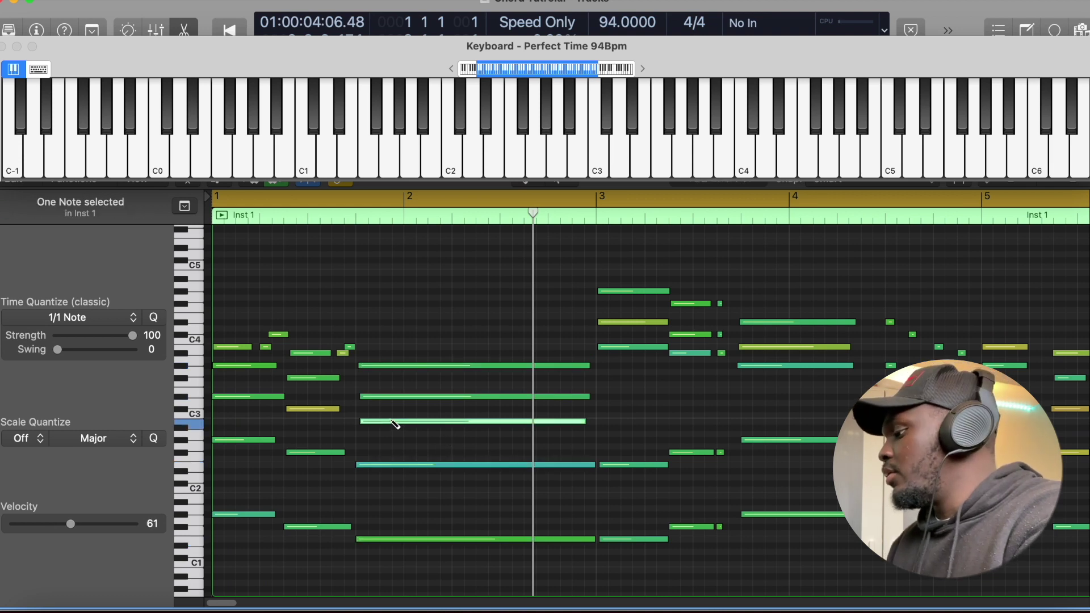
key("alt+shift+Up")
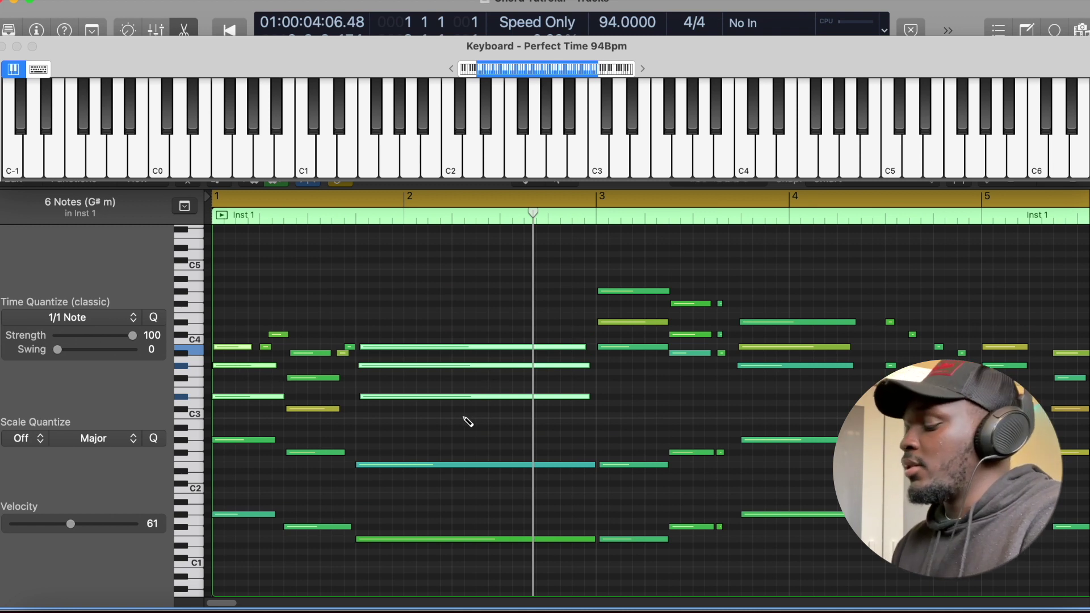
left_click(446, 444)
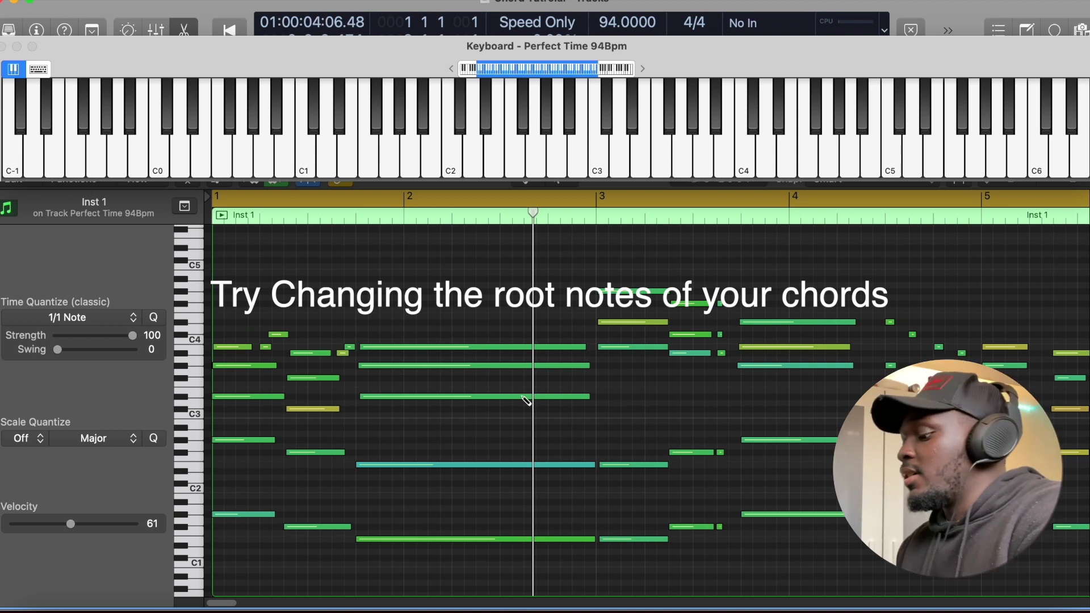
left_click_drag(478, 331, 480, 408)
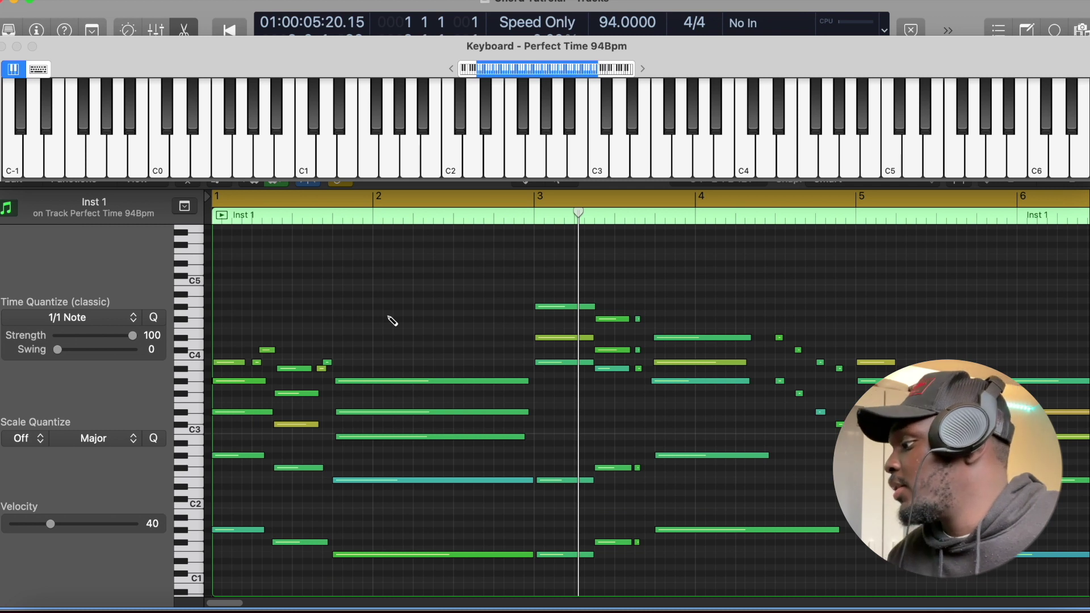
Play the progression from the beginning through the start of bar 5.
key("Return")
key("space")
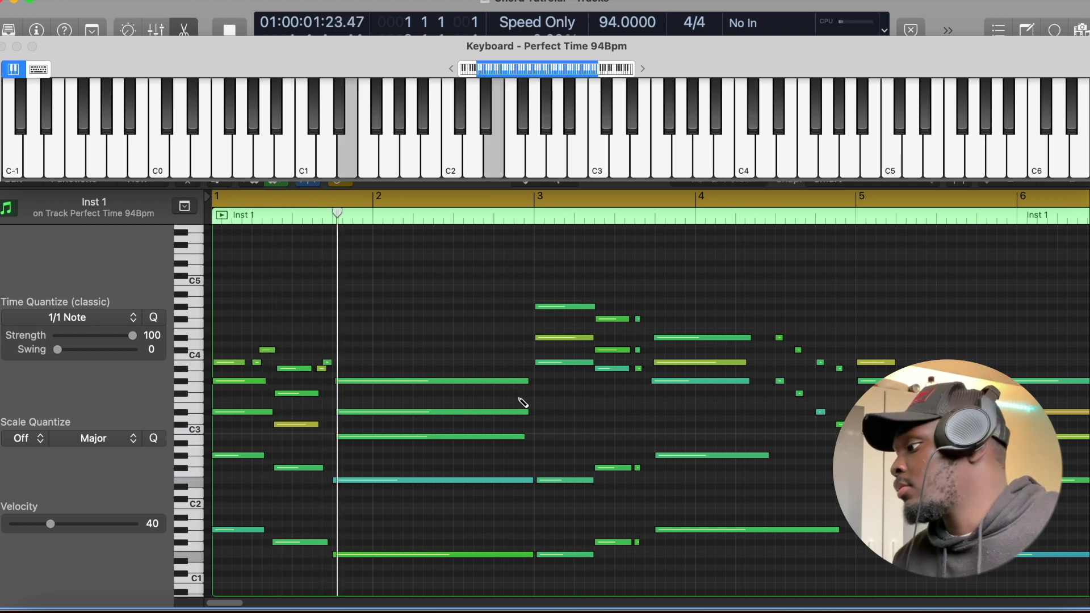
mouse_move(619, 470)
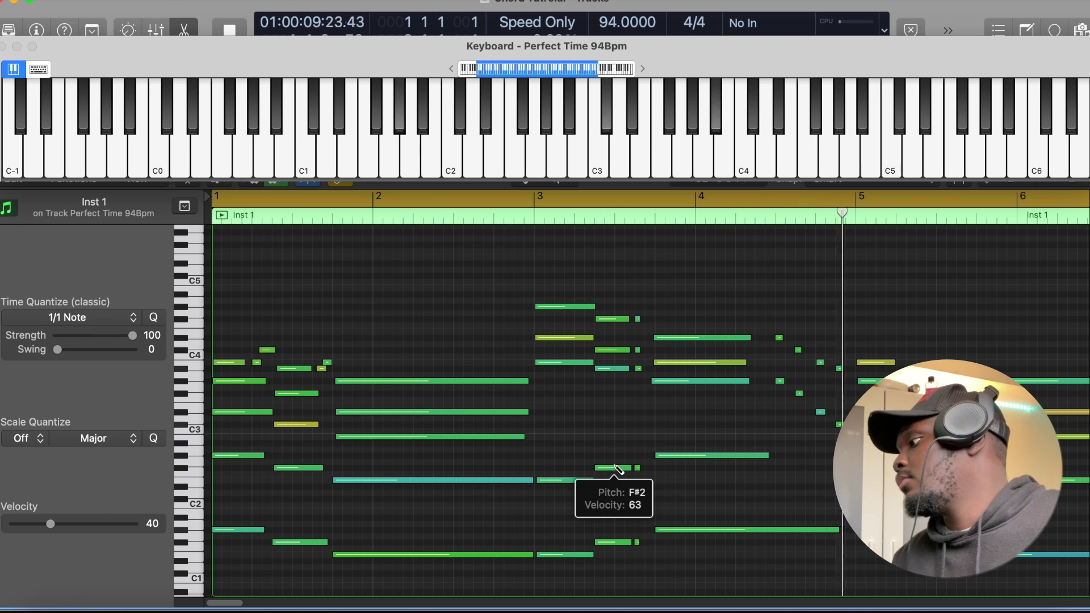
key("space")
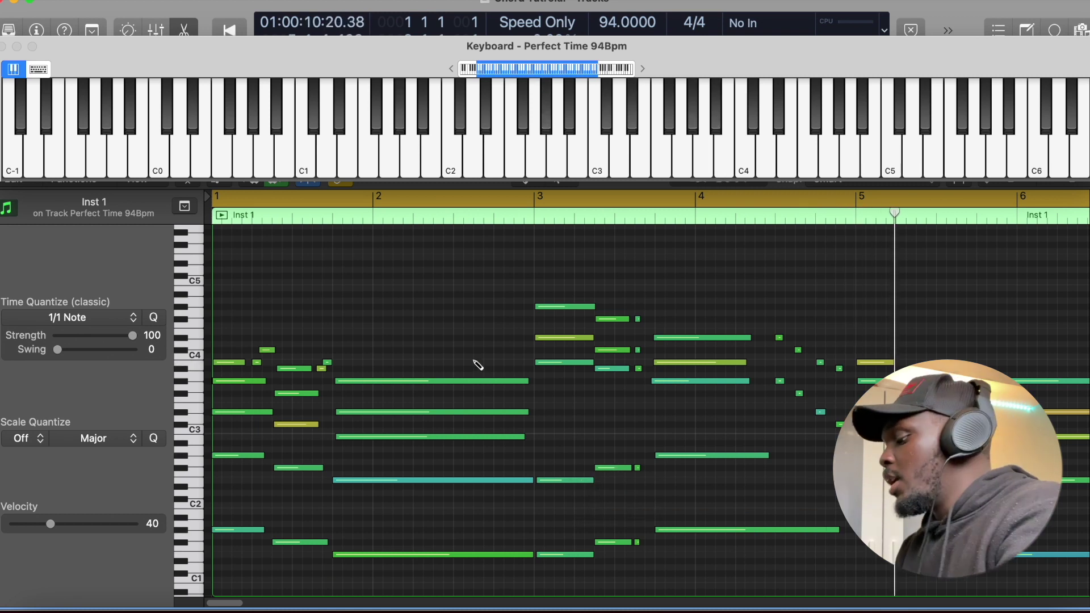
Highlight the sustained bar 2 chord, then the chord at the start of bar 3.
left_click_drag(465, 349, 470, 576)
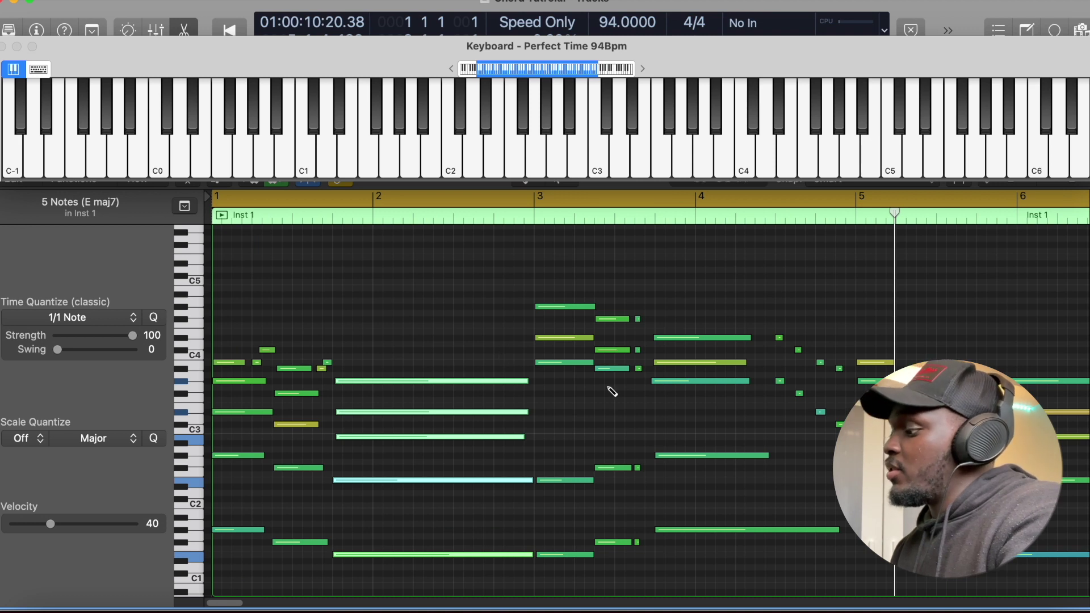
left_click_drag(565, 261, 571, 599)
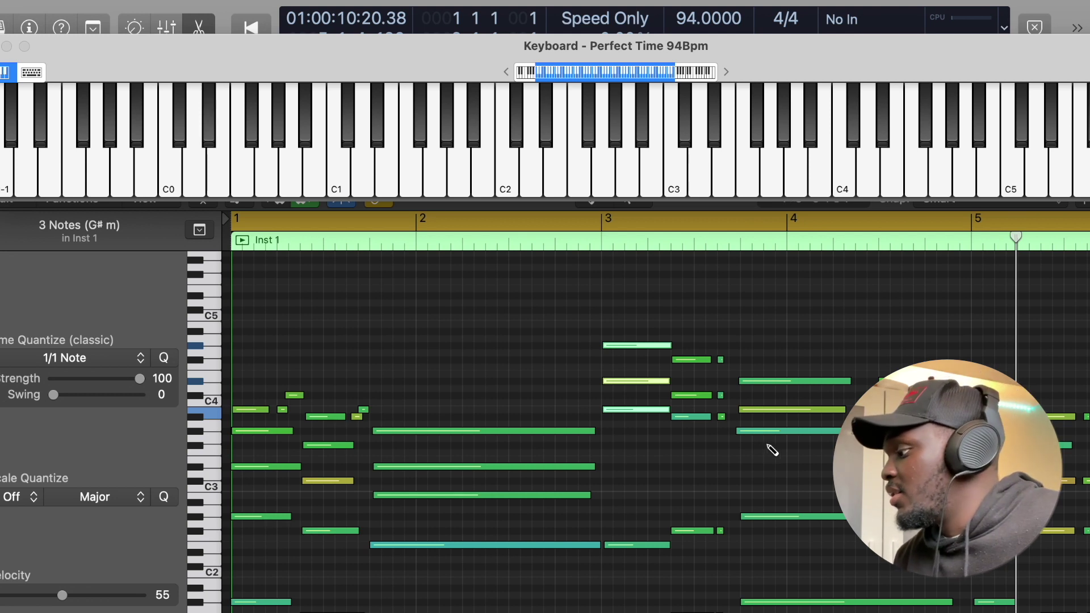
Select the eight short notes of the descending run in bar 4.
scroll(805, 455, "right", 5)
key("super+Right")
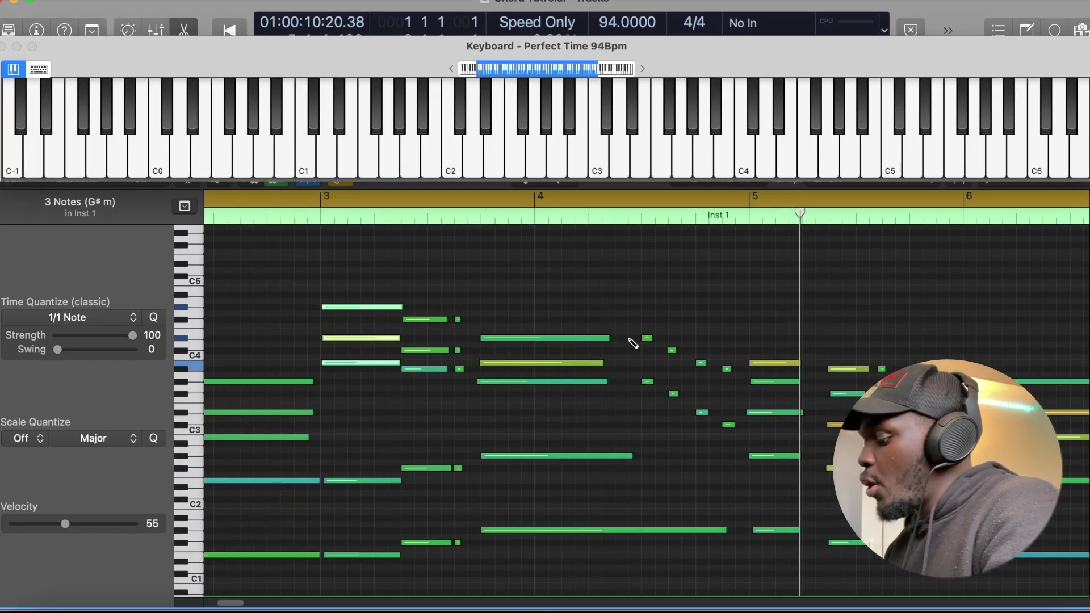
left_click_drag(620, 305, 739, 444)
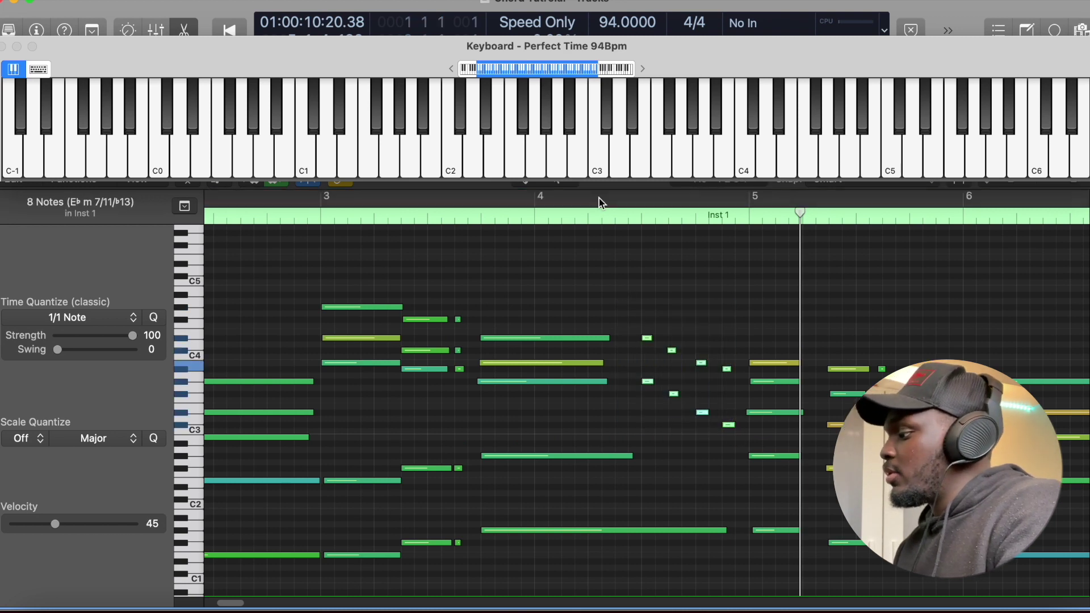
Play the progression onward from bar 5 to bar 6 and reselect the bar 4 descending run.
left_click(475, 222)
key("space")
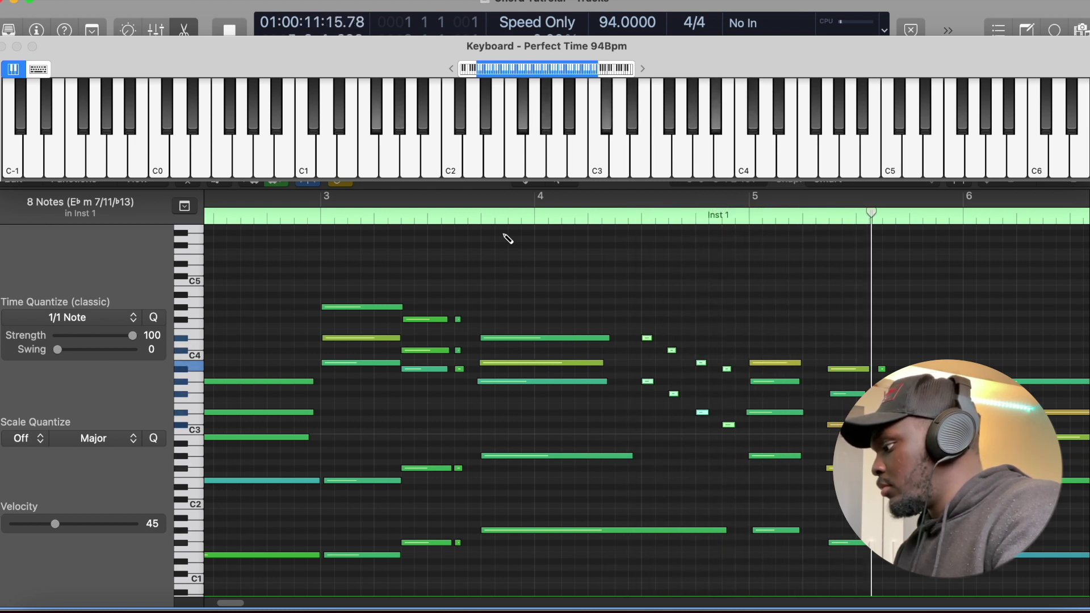
key("space")
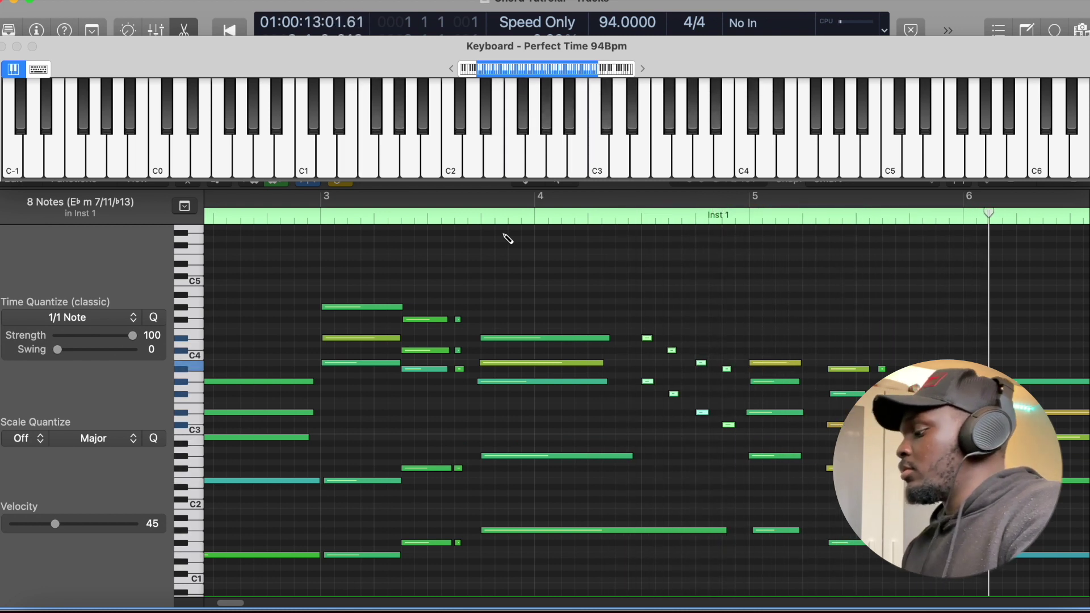
left_click(633, 382)
left_click_drag(737, 475, 640, 325)
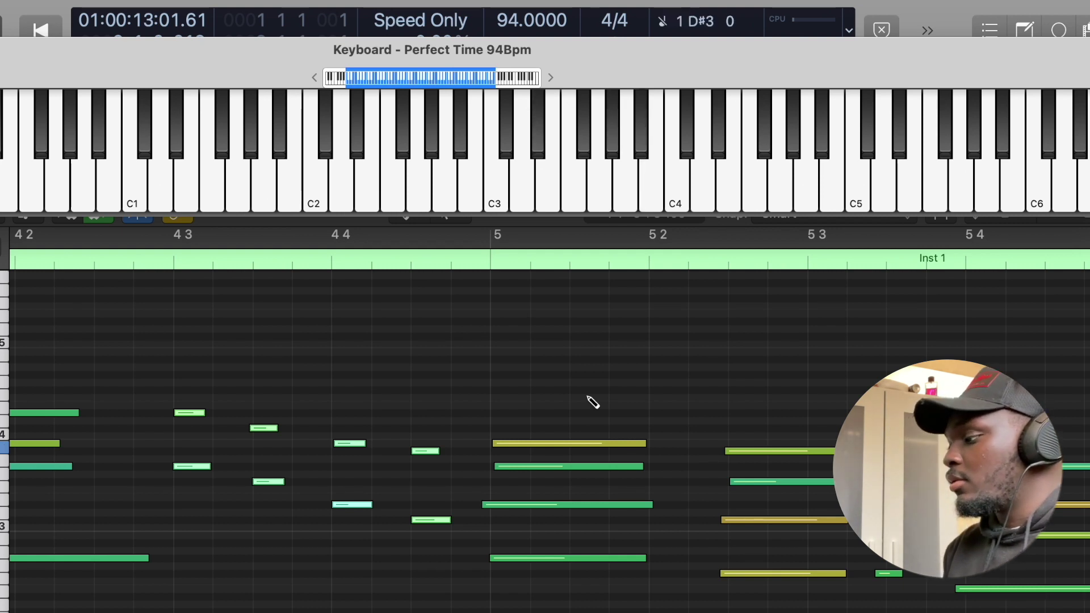
Highlight the descending run in bar 4 leading into the bar 5 chord, and clear the selection.
left_click(226, 381)
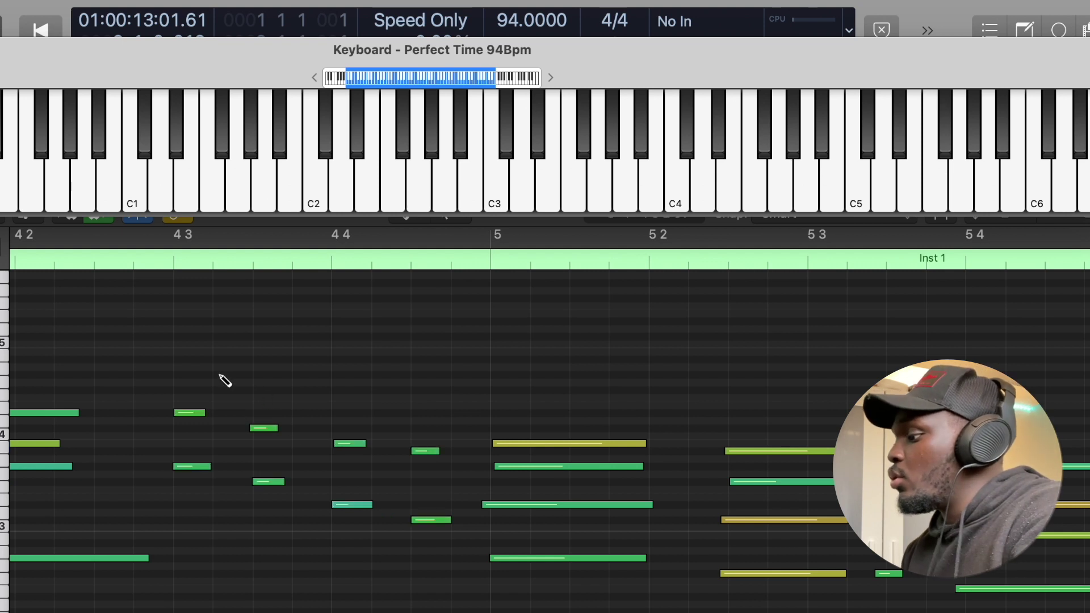
scroll(224, 377, "down", 5)
scroll(333, 433, "up", 2)
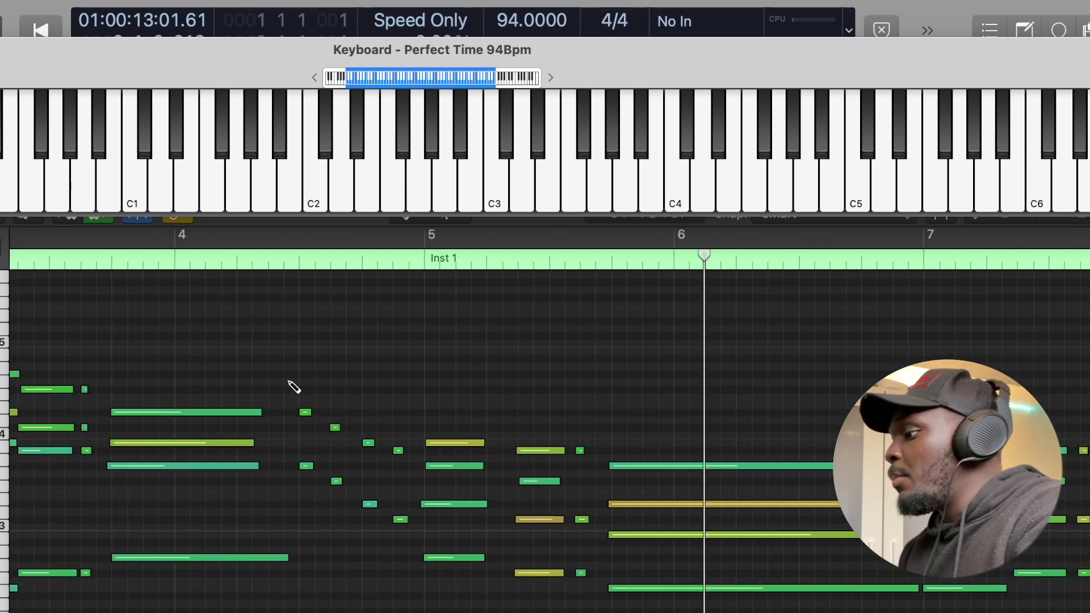
scroll(294, 387, "left", 1)
scroll(293, 386, "up", 3)
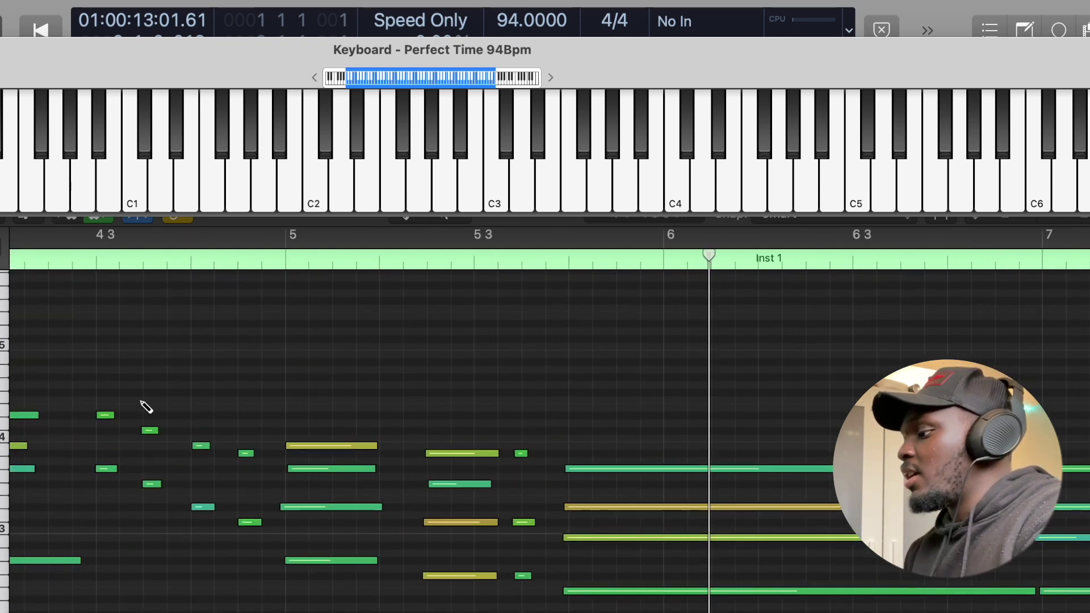
scroll(237, 470, "down", 2)
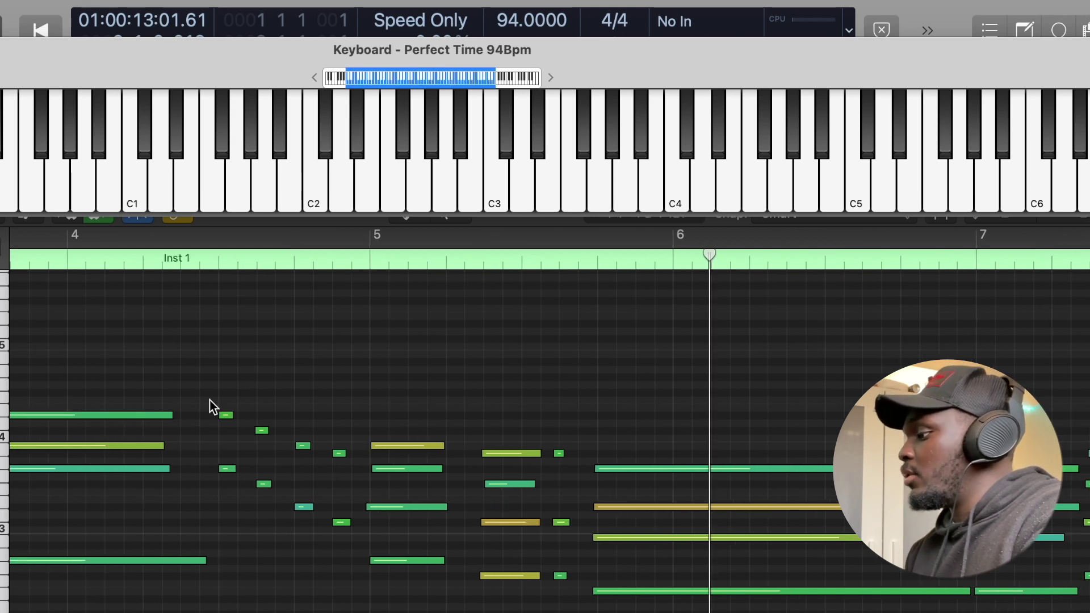
mouse_move(205, 399)
left_mouse_down()
mouse_move(271, 561)
mouse_move(346, 570)
left_mouse_up()
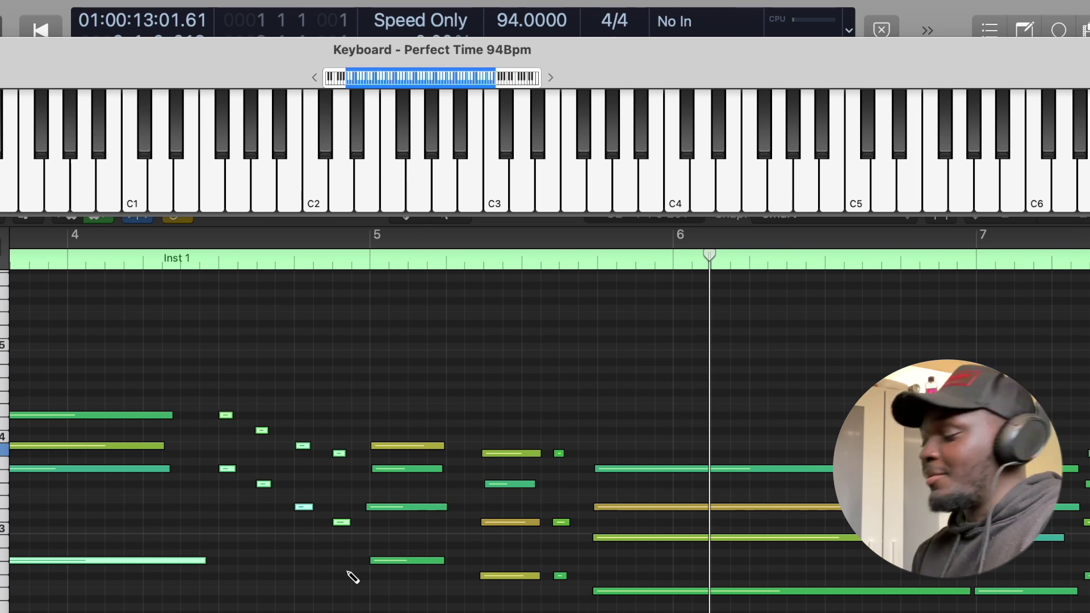
left_click(350, 577)
scroll(350, 577, "down", 3)
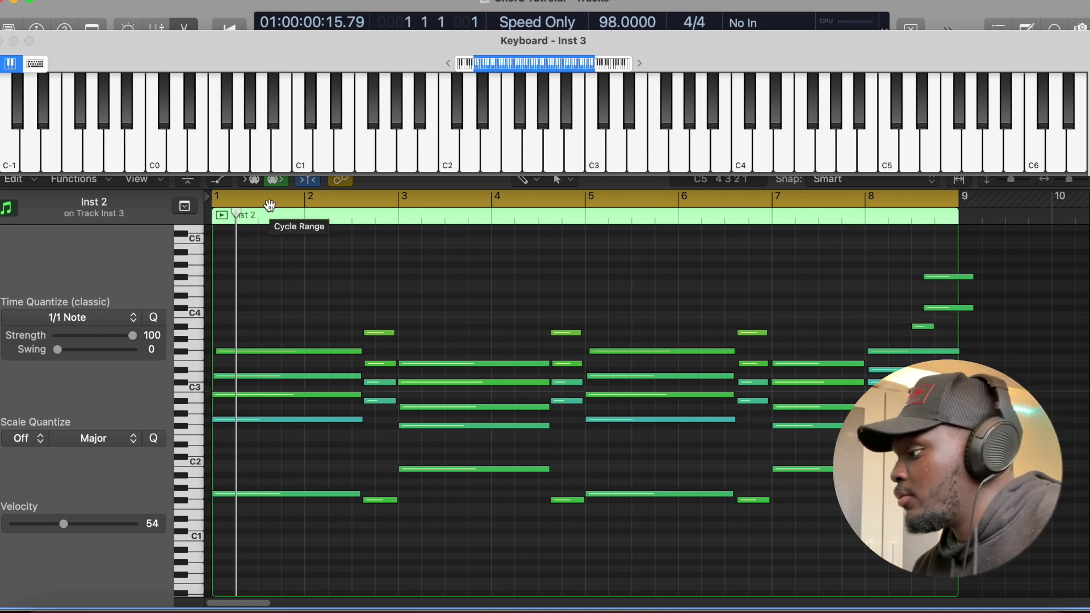
Play the opening of Inst 2, and highlight the short chord ending bar 2 and the sustained chord starting at bar 3.
key("space")
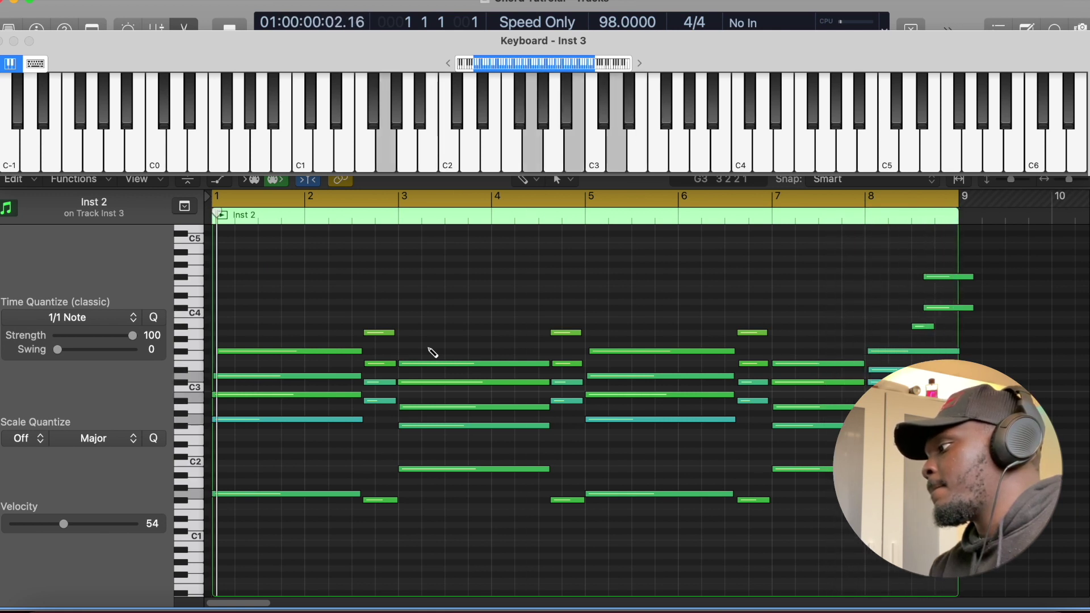
key("space")
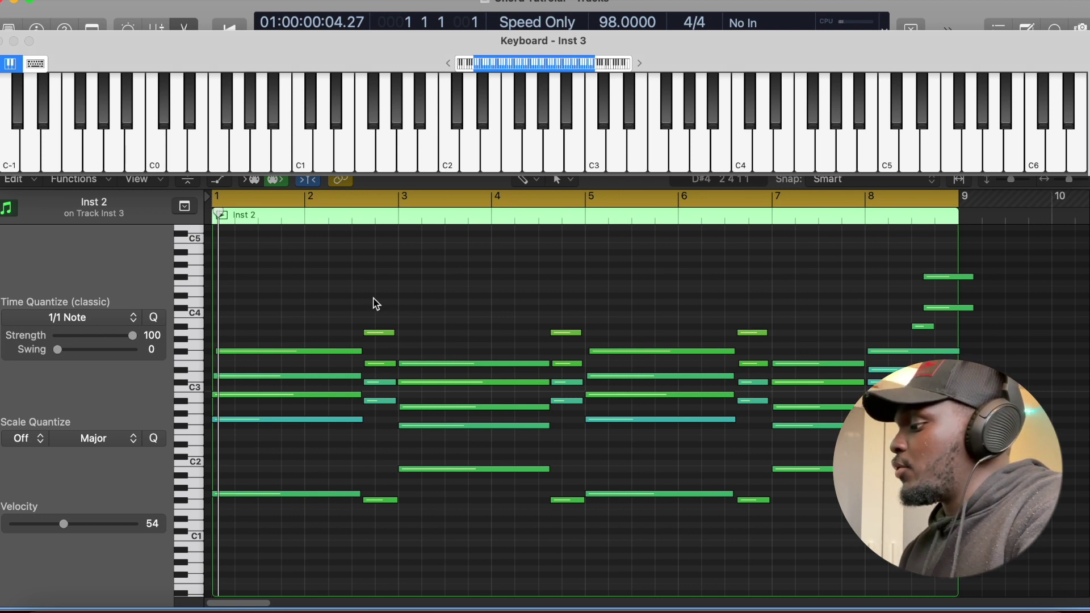
left_click_drag(375, 301, 380, 506)
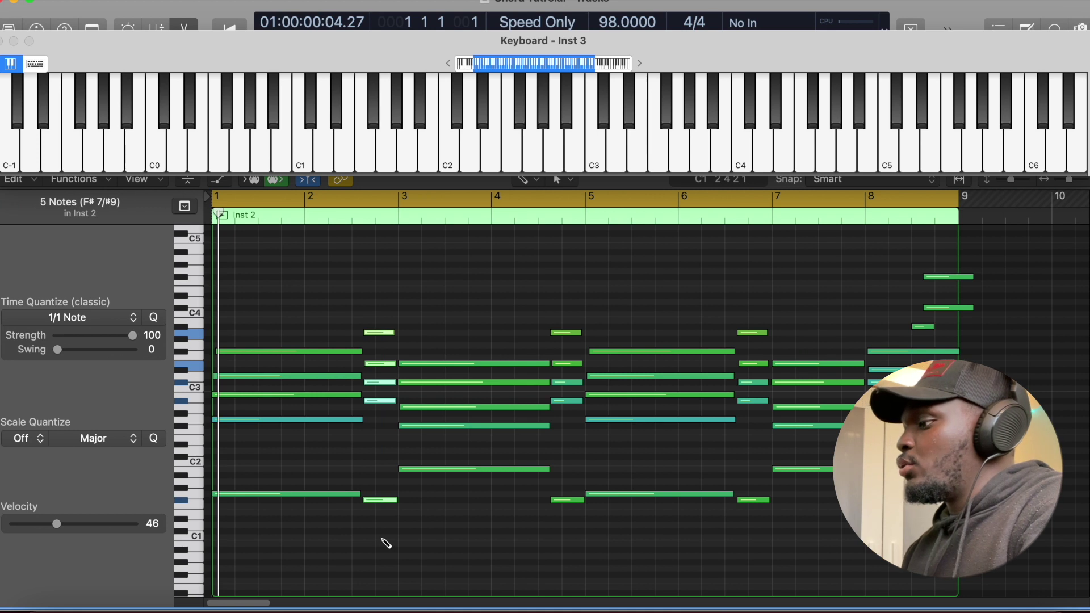
left_click_drag(436, 353, 446, 493)
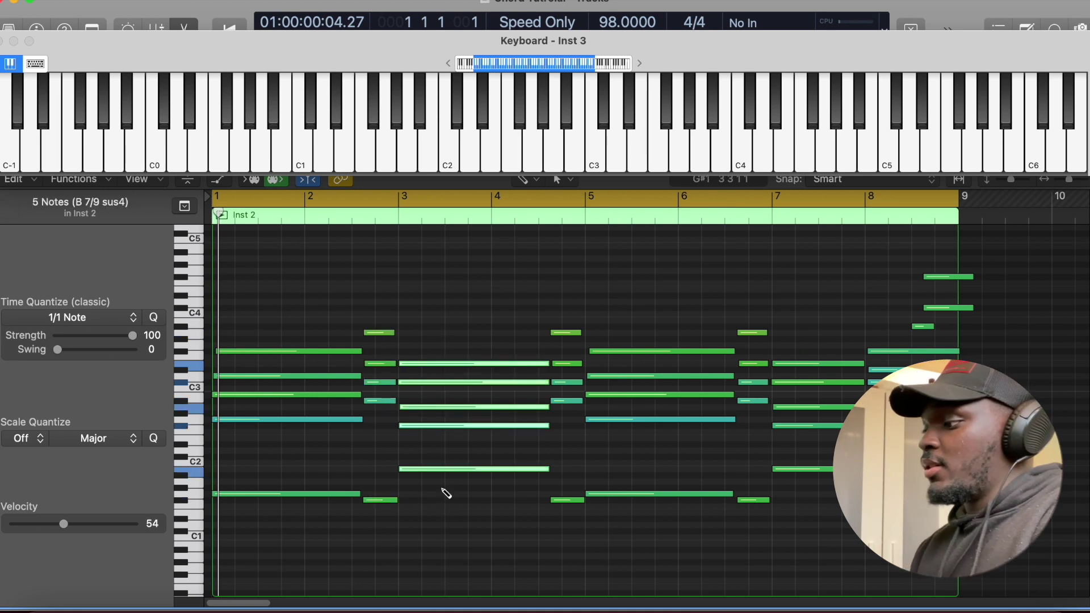
left_click(384, 318)
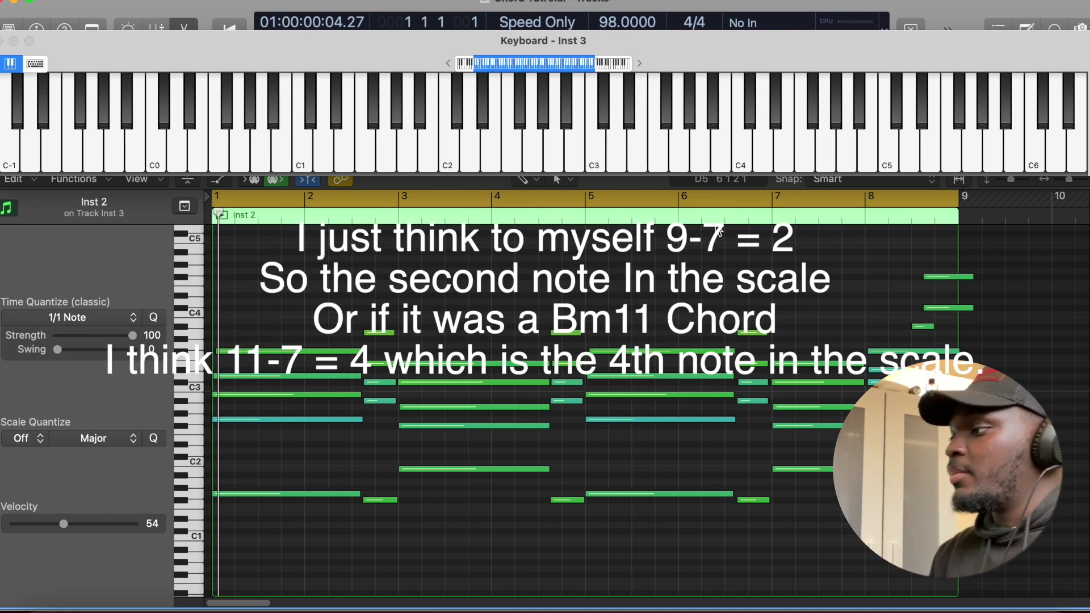
left_click_drag(490, 334, 492, 591)
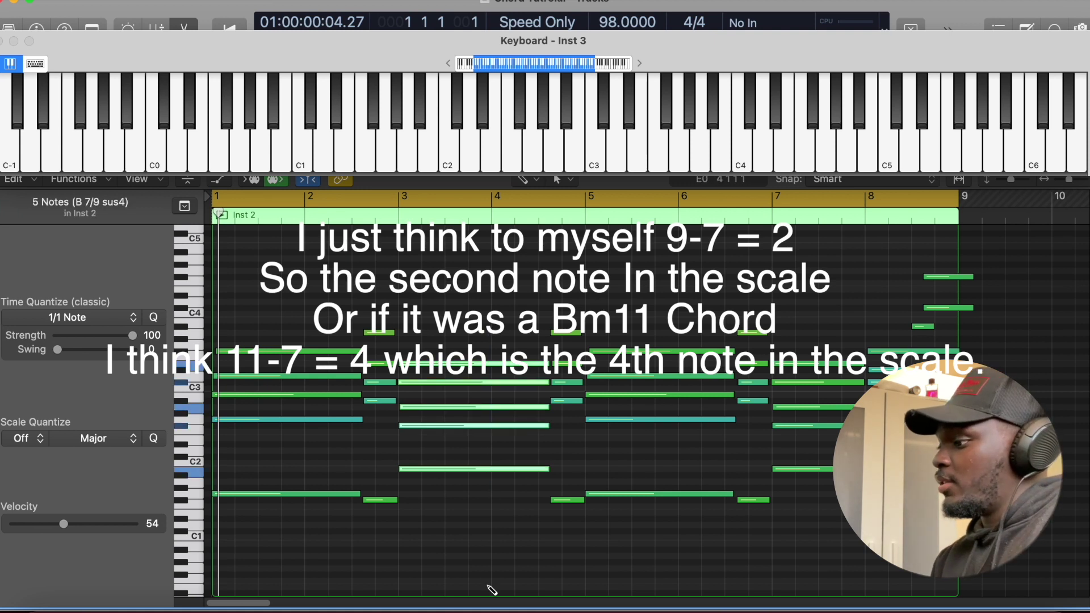
left_click(485, 513)
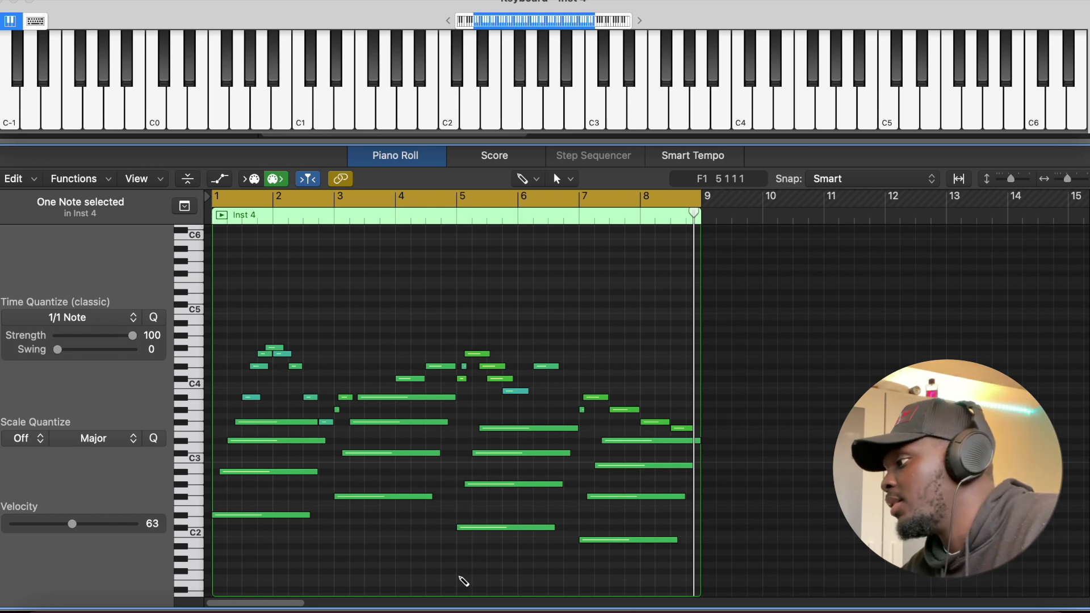
Play the opening of Inst 4 and highlight in turn the four-note arpeggiated chords starting at bars 1, 3, 5 and 7.
key("space")
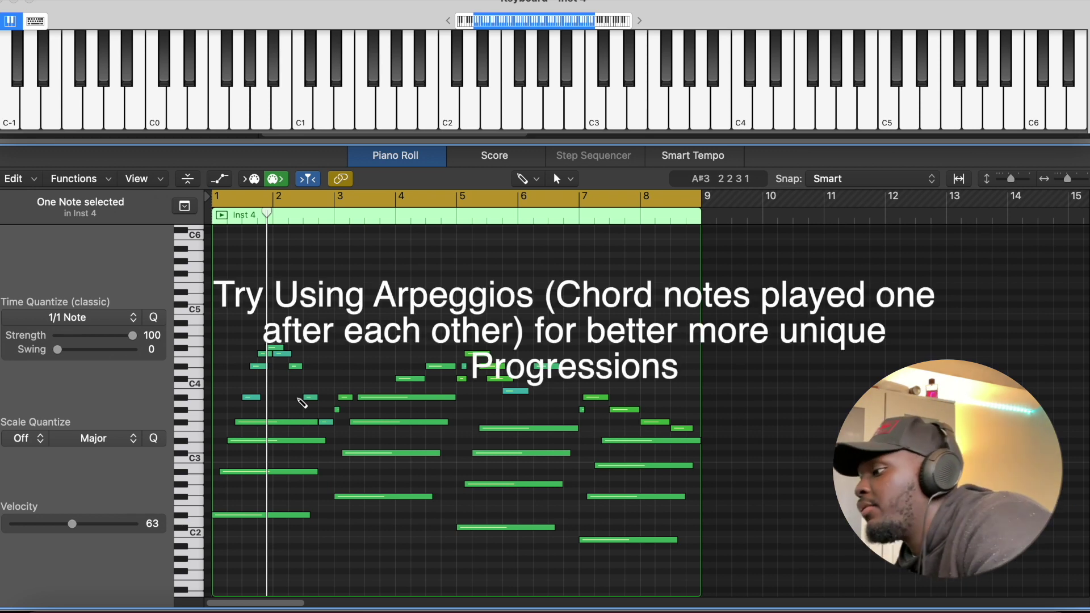
key("super+Right")
key("super+Right")
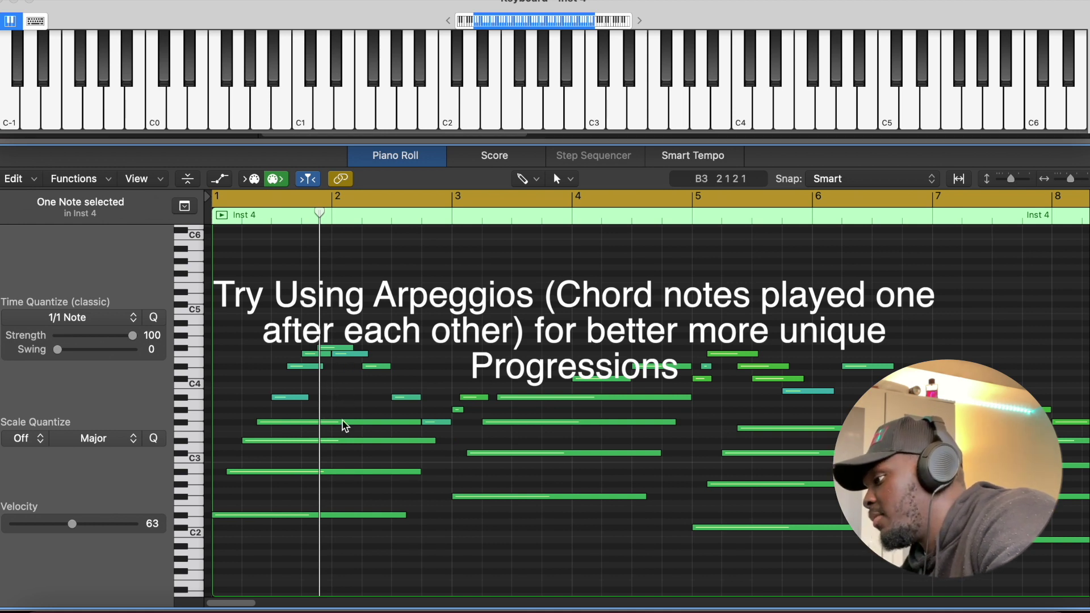
left_click_drag(343, 427, 348, 579)
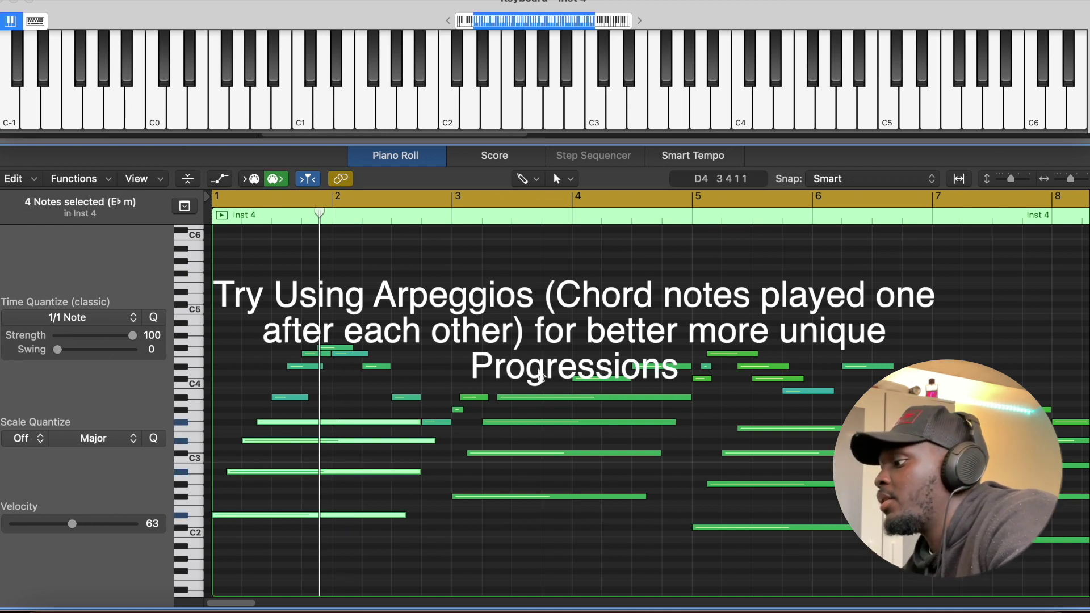
left_click_drag(570, 365, 540, 582)
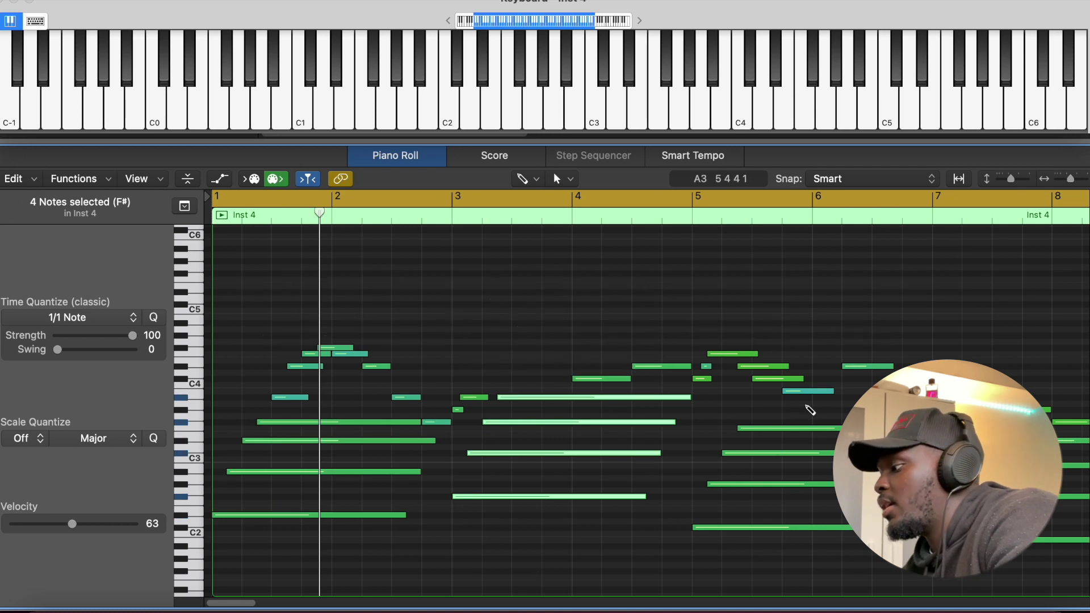
left_click_drag(807, 408, 809, 565)
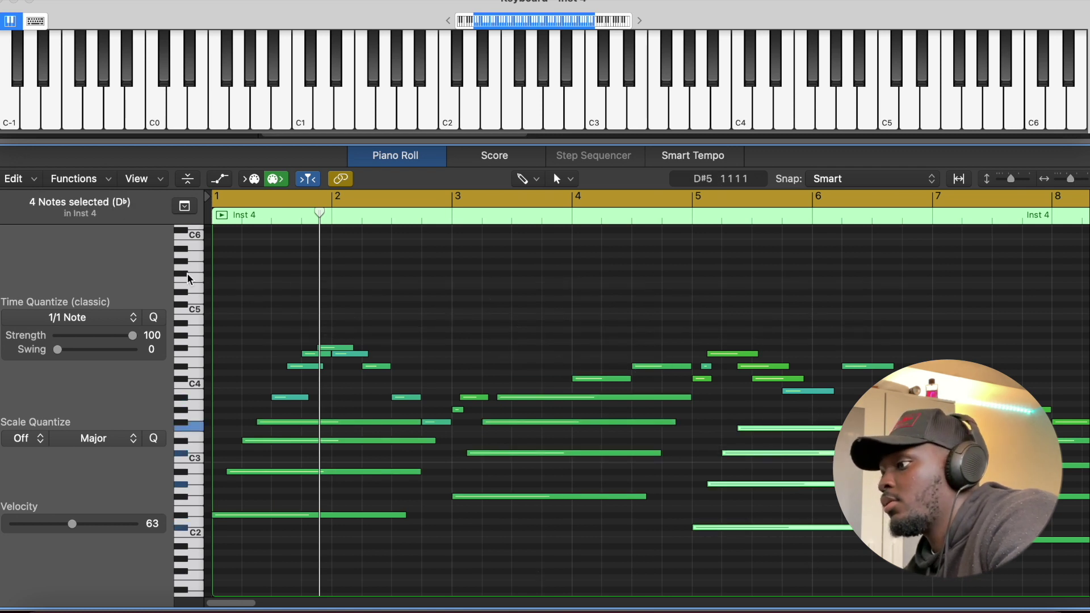
scroll(823, 427, "right", 5)
scroll(823, 427, "right", 2)
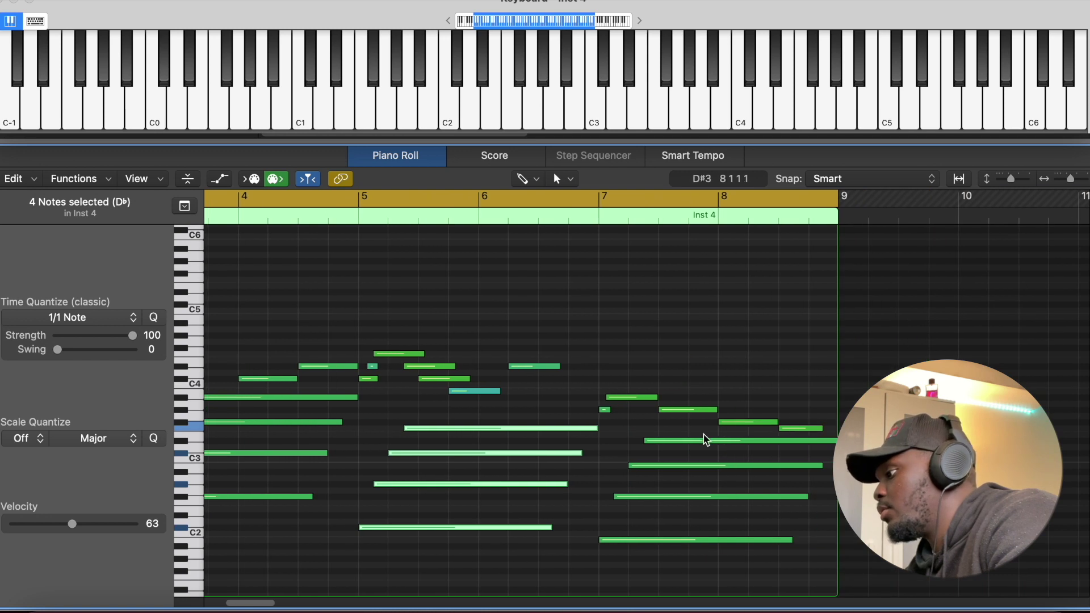
left_click_drag(660, 430, 663, 594)
scroll(658, 594, "left", 6)
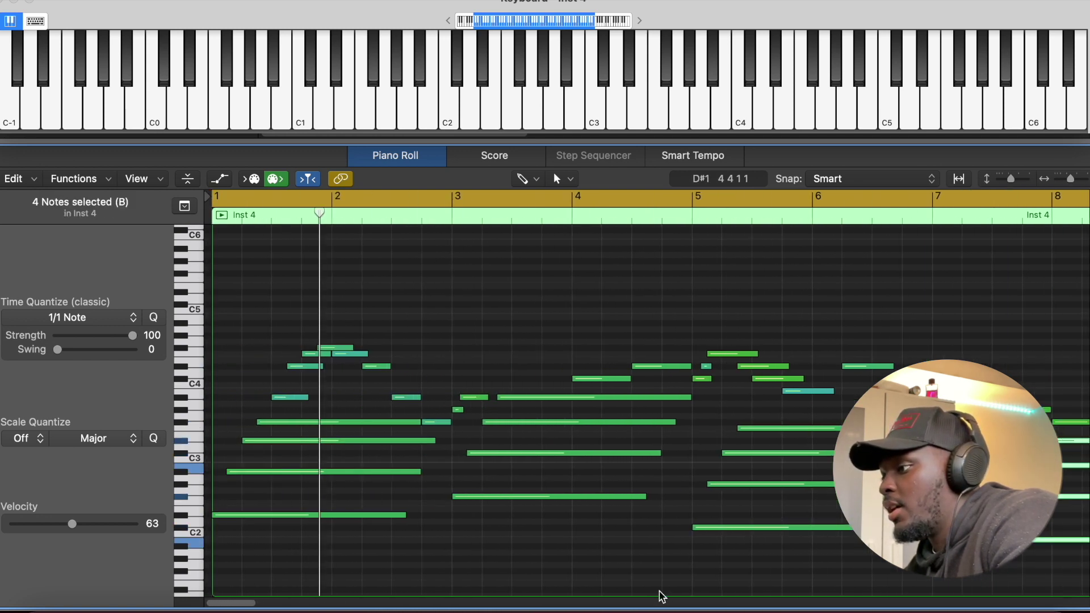
Quantize all 16 sustained chord notes of Inst 4 to 1/1 Note and play the resulting block chords.
left_click_drag(849, 566, 351, 408)
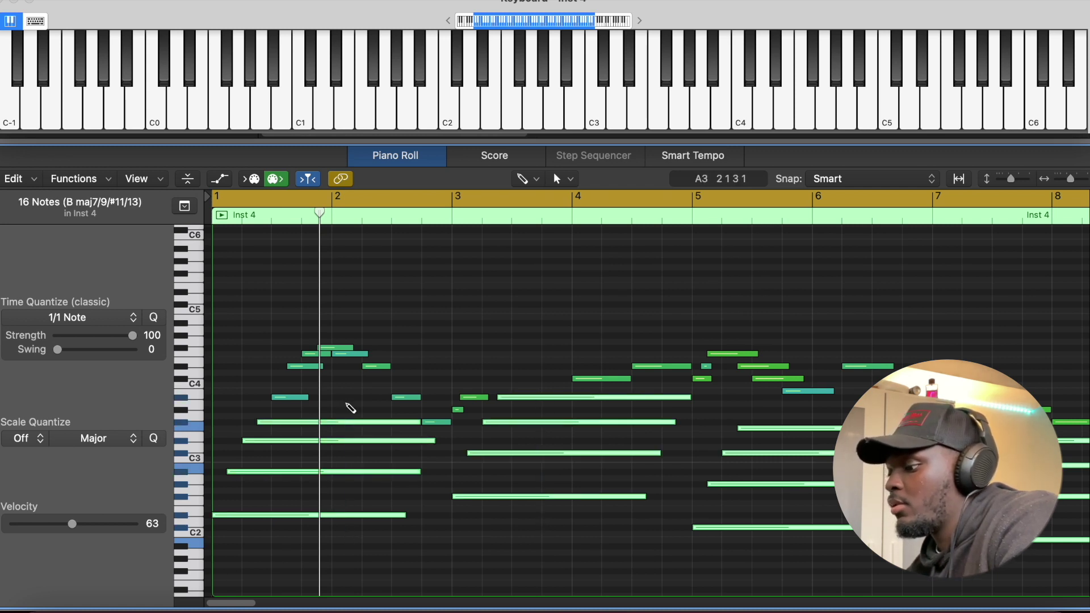
key("q")
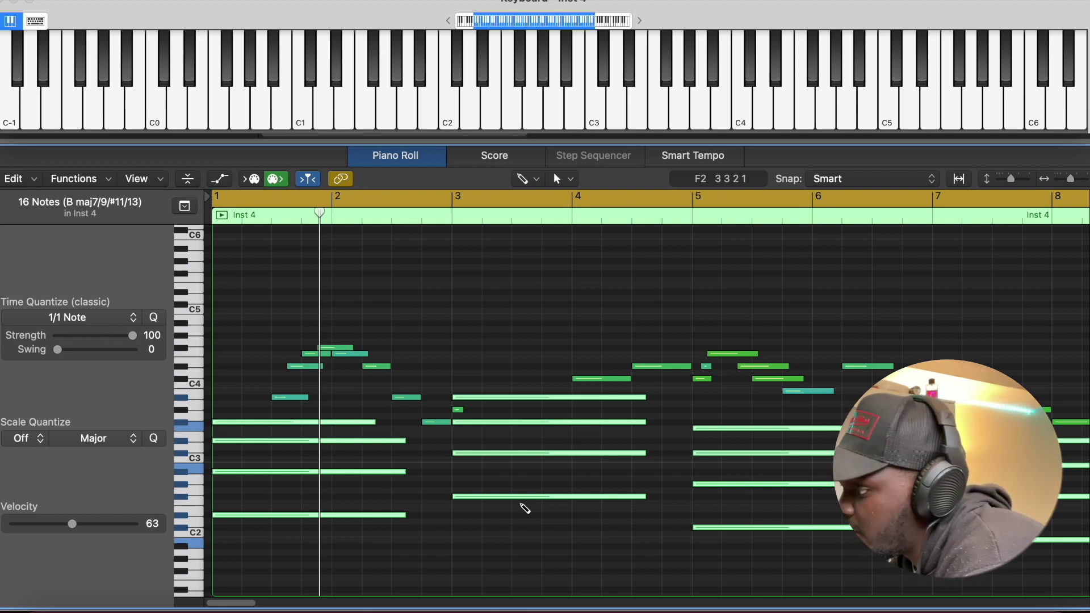
key("space")
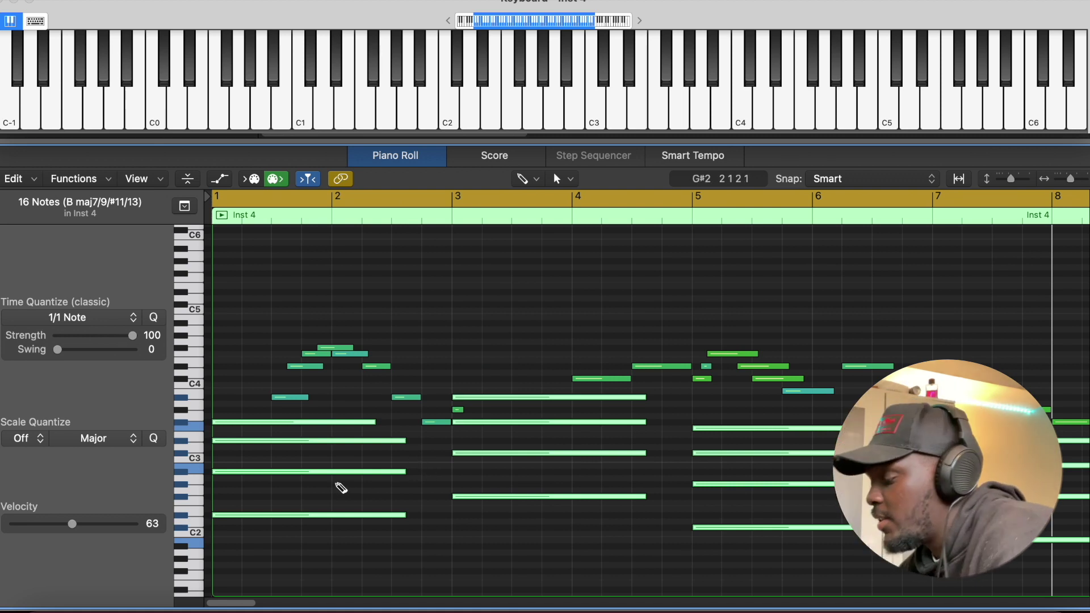
Transpose the D#3 and F#3 notes of the bar 1 chord down one octave and play the closed voicing.
left_click(328, 493)
left_click(284, 441)
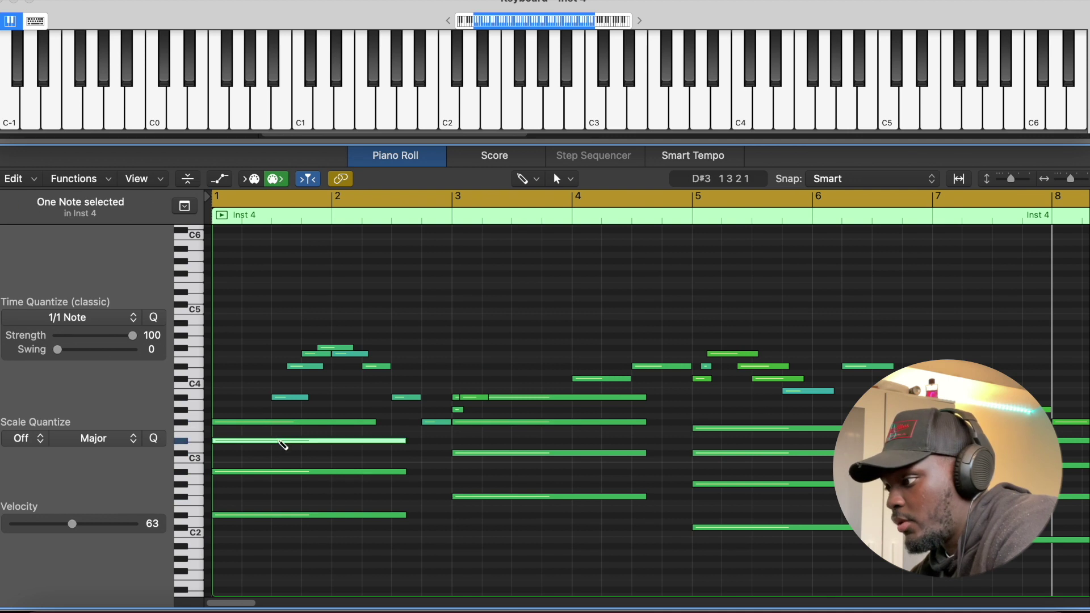
key("alt+shift+Down")
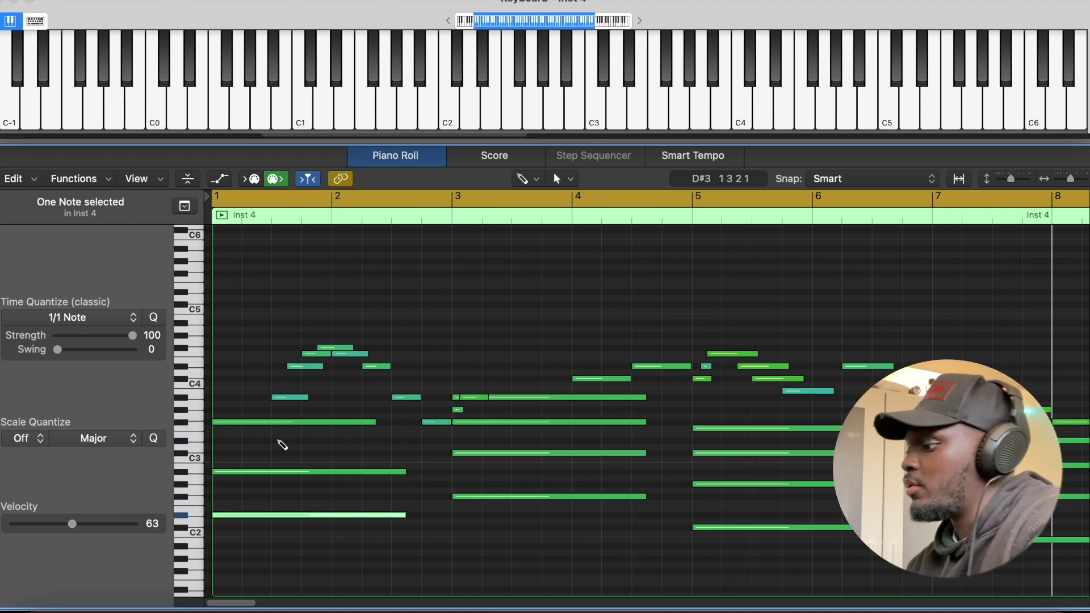
left_click(277, 422)
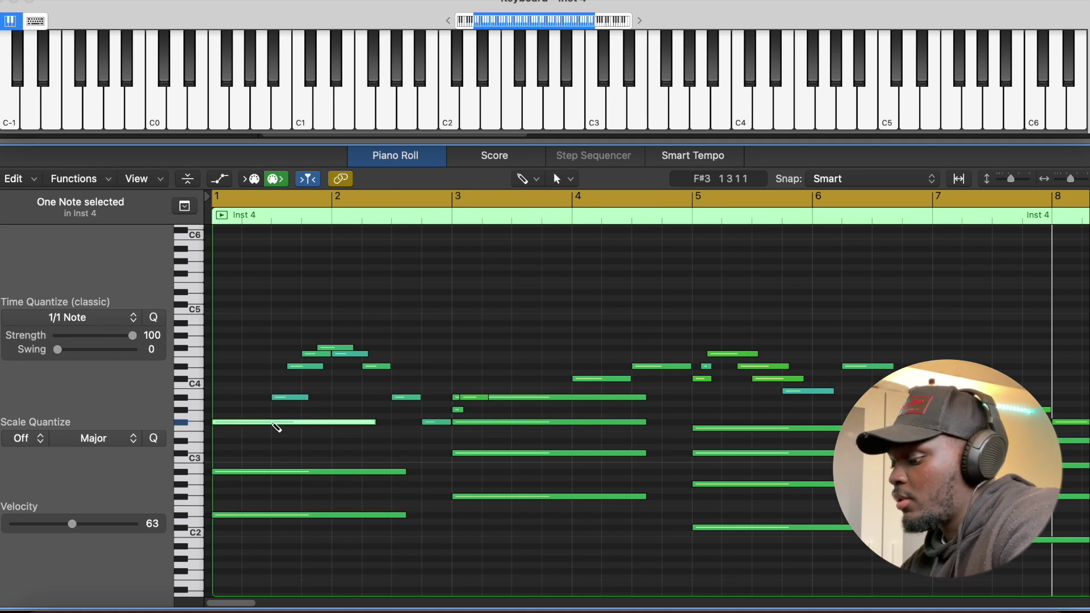
key("alt+shift+Down")
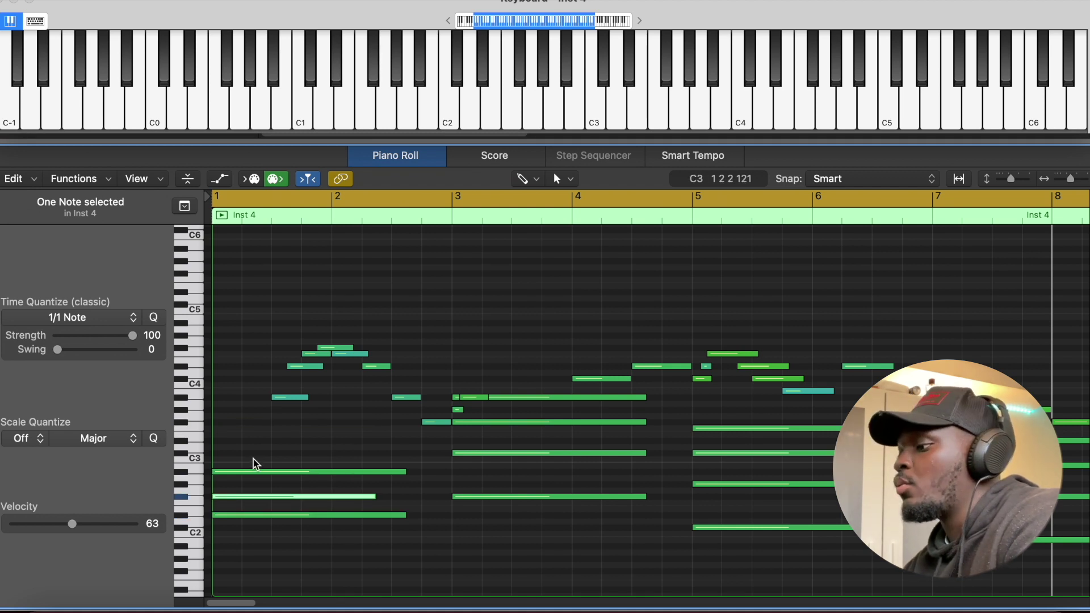
left_click_drag(254, 464, 258, 550)
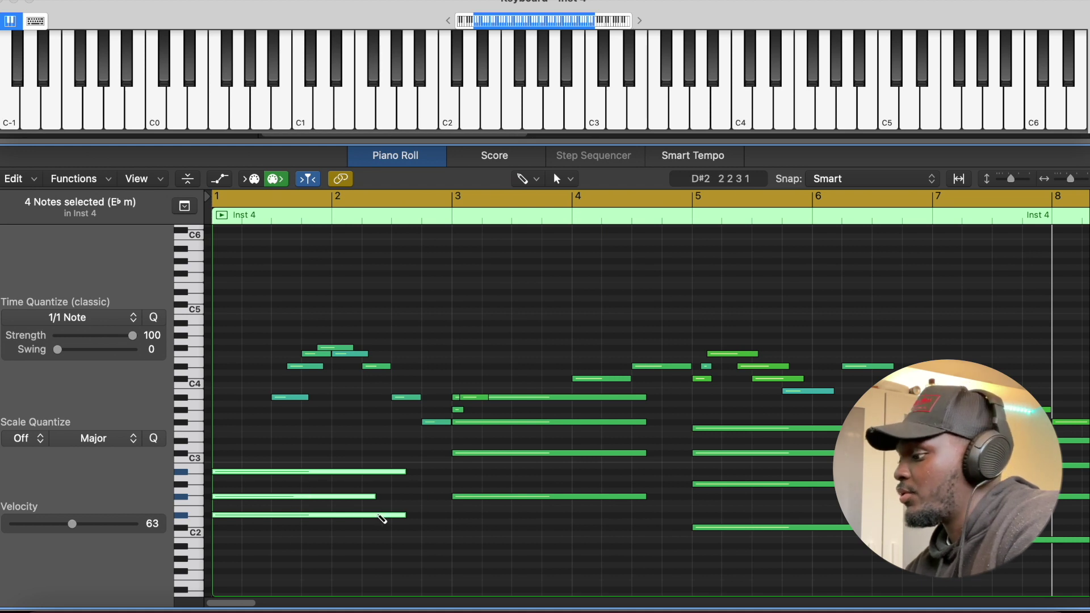
key("space")
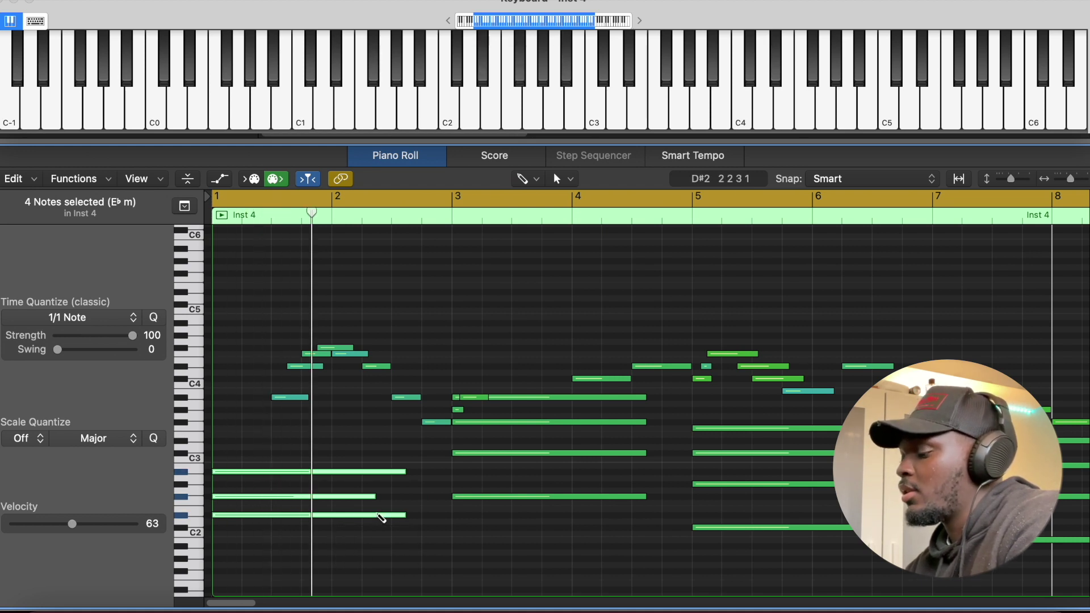
Undo the octave transpositions in the bar 1 chord and the quantization of the sustained chord notes.
key("super+z")
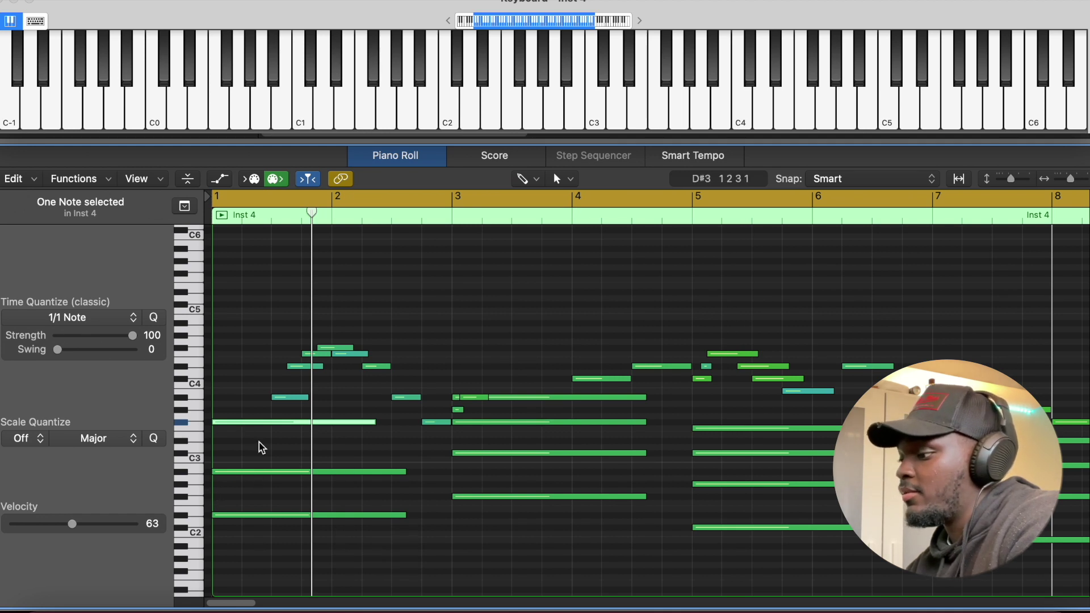
key("super+z")
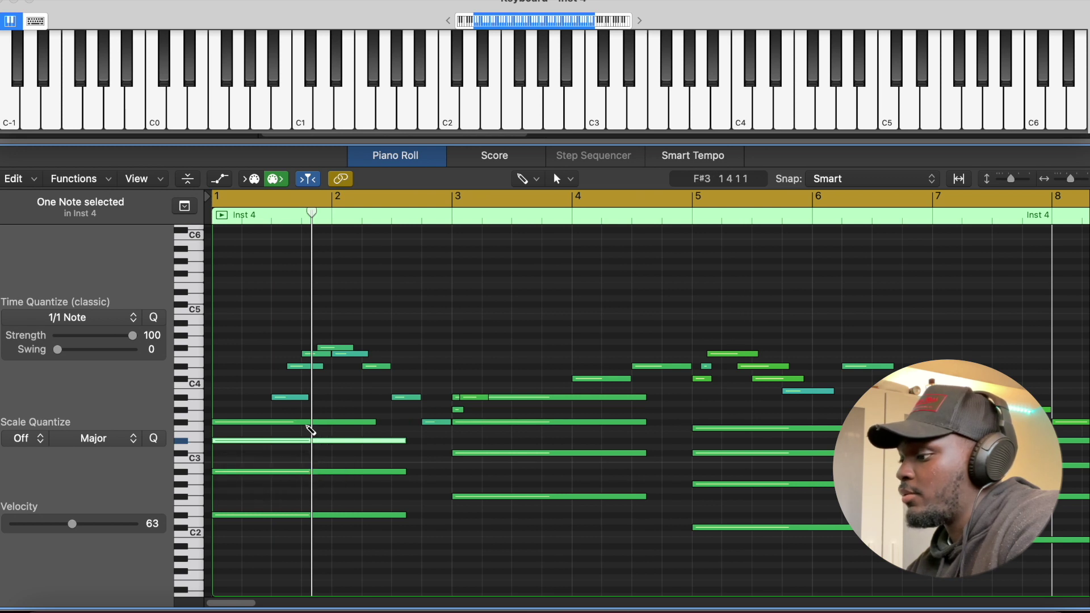
key("shift+super+z")
left_click(379, 542)
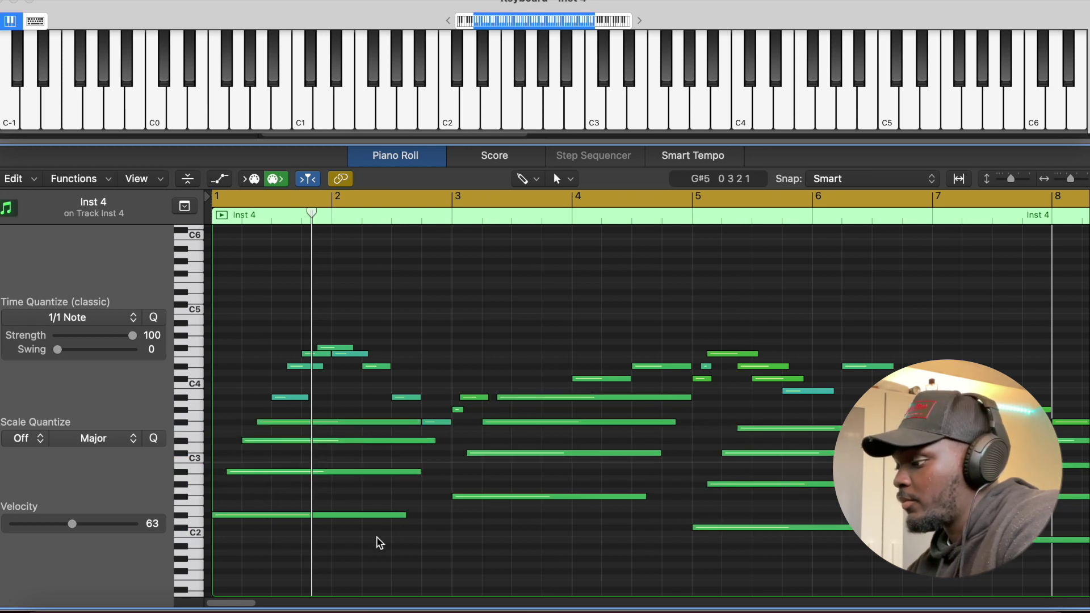
key("super+Left")
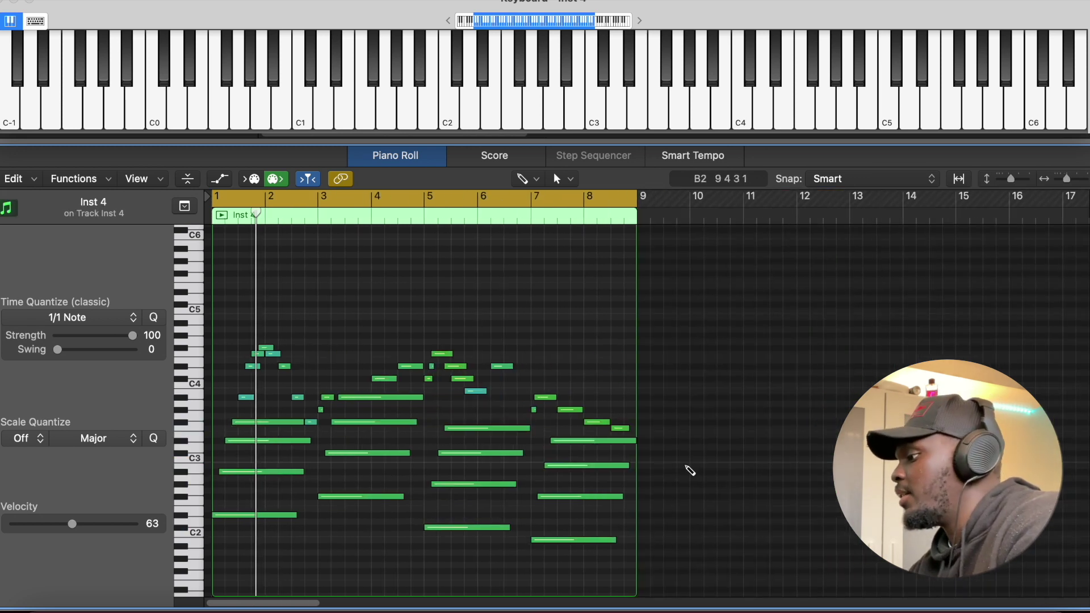